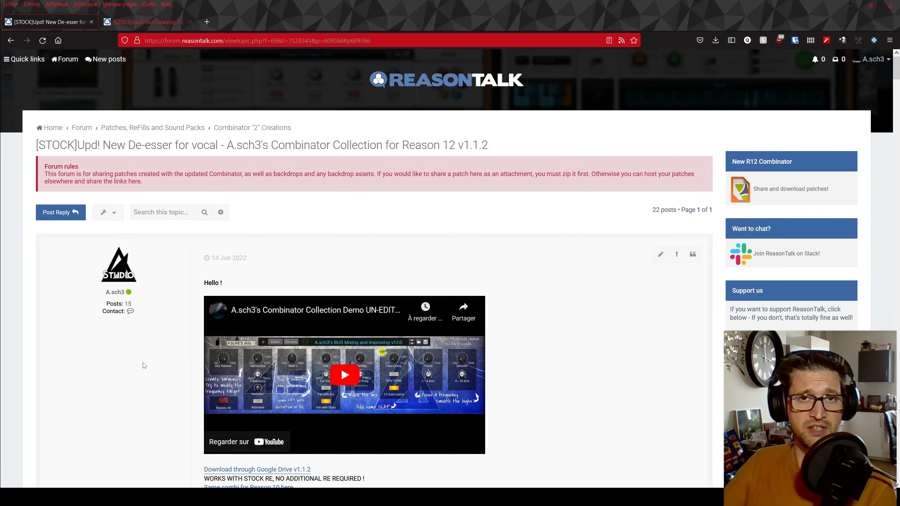
Browse the forum post's descriptions of the combinator collection, including Stereorizer and Resonance Taming.
{"action": "scroll", "coordinate": [144, 366], "scroll_direction": "down", "scroll_amount": 20}
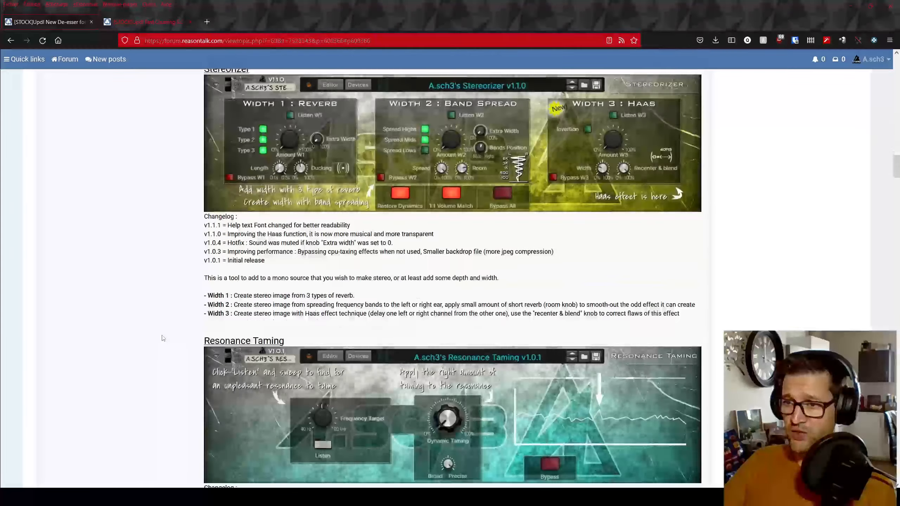
{"action": "scroll", "coordinate": [163, 338], "scroll_direction": "down", "scroll_amount": 12}
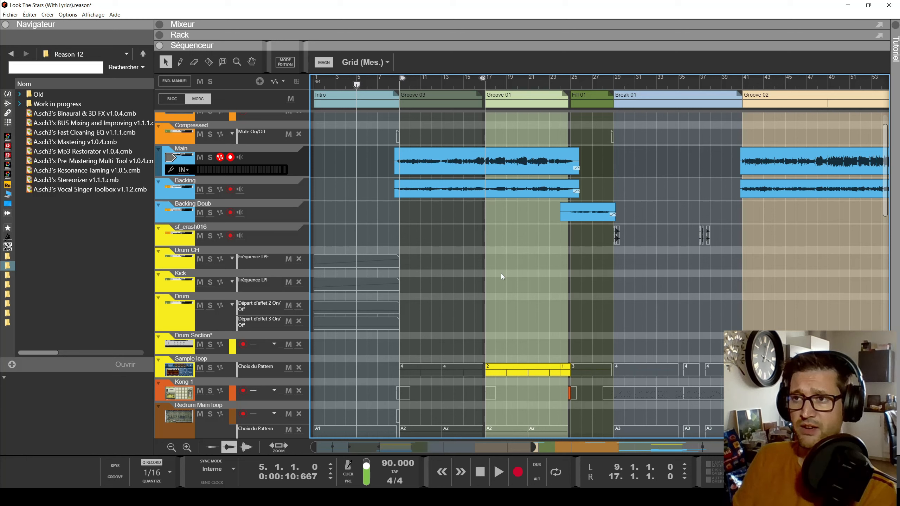
Switch to Reason and inspect the Vocal BUS channel's EQ curve in the Spectrum EQ window, then close it.
{"action": "left_click_drag", "start_coordinate": [362, 147], "coordinate": [492, 201]}
{"action": "left_click", "coordinate": [411, 231]}
{"action": "key", "text": "F5"}
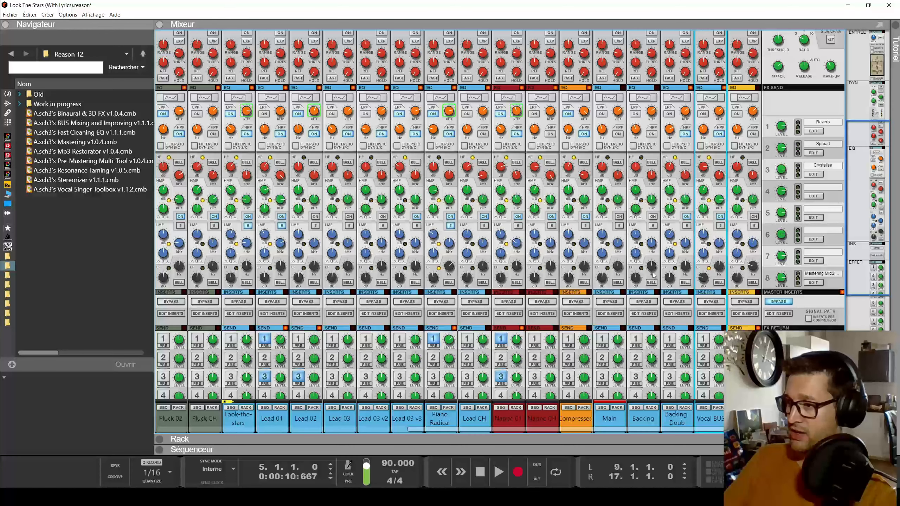
{"action": "left_click", "coordinate": [714, 100]}
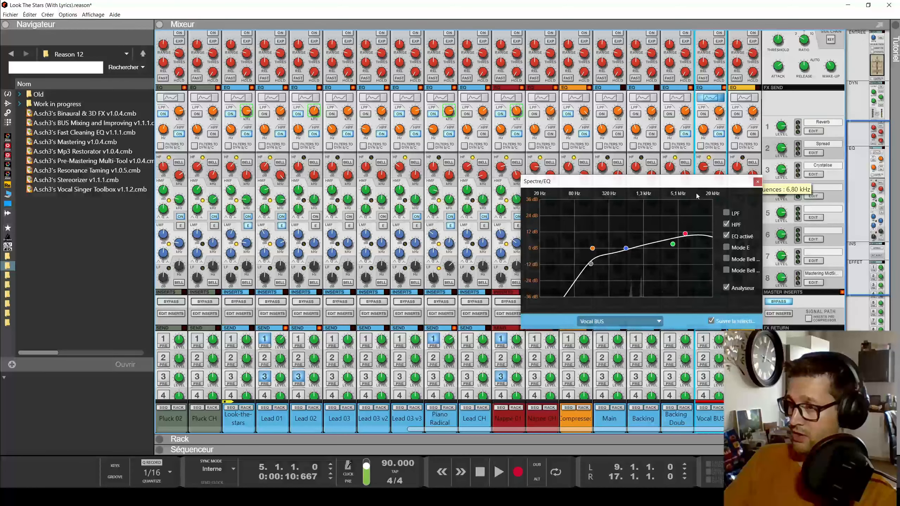
{"action": "left_click", "coordinate": [756, 181]}
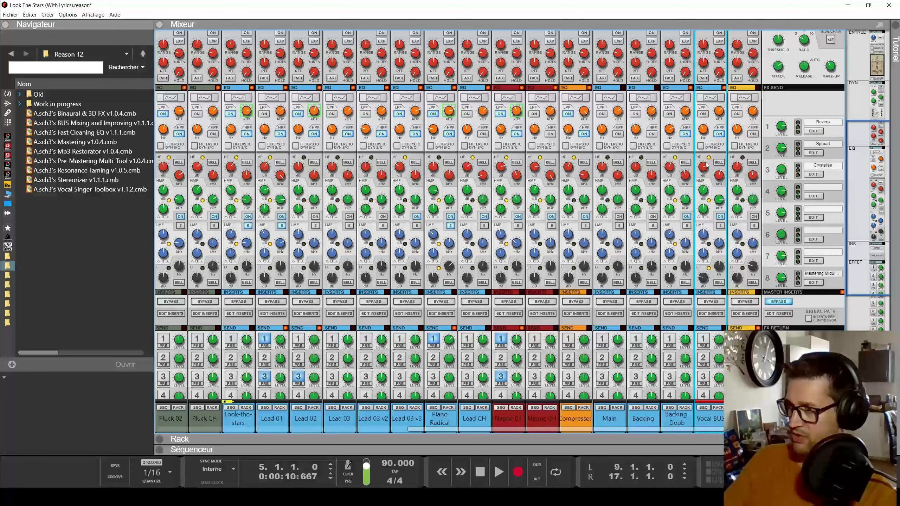
Examine the vocal channels' dynamics, EQ, insert, send and fader settings in the mixer, and return to the sequencer.
{"action": "scroll", "coordinate": [744, 248], "scroll_direction": "down", "scroll_amount": 5}
{"action": "scroll", "coordinate": [727, 314], "scroll_direction": "up", "scroll_amount": 10}
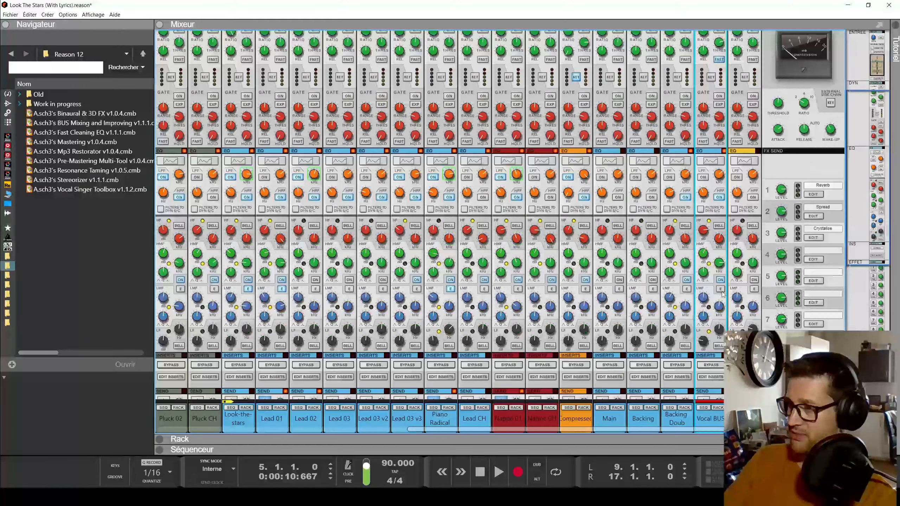
{"action": "key", "text": "F7"}
{"action": "key", "text": "F6"}
{"action": "key", "text": "F5"}
{"action": "key", "text": "F6"}
{"action": "key", "text": "F7"}
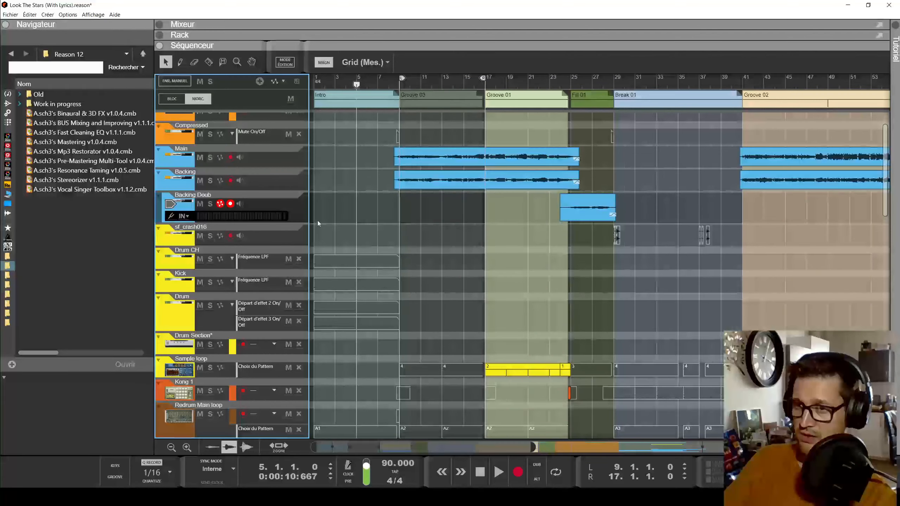
{"action": "key", "text": "F5"}
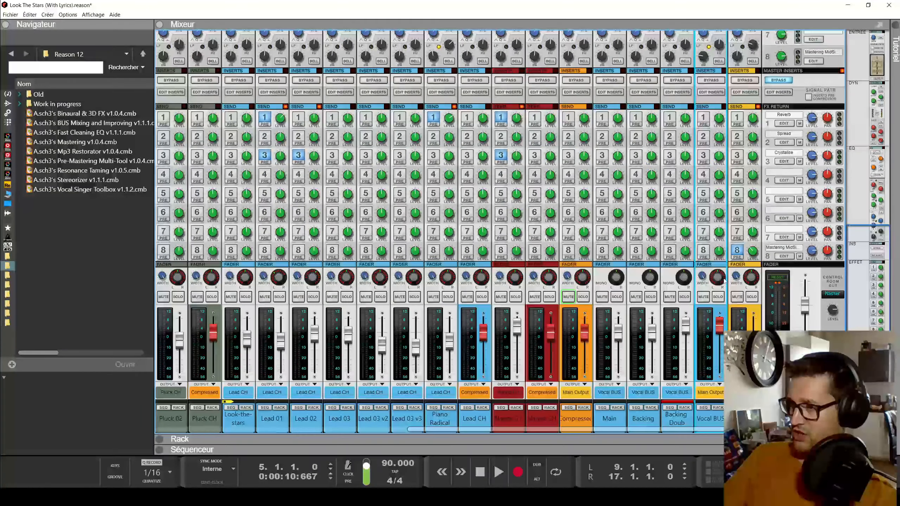
{"action": "scroll", "coordinate": [719, 284], "scroll_direction": "up", "scroll_amount": 10}
{"action": "key", "text": "F7"}
{"action": "key", "text": "F6"}
{"action": "key", "text": "F7"}
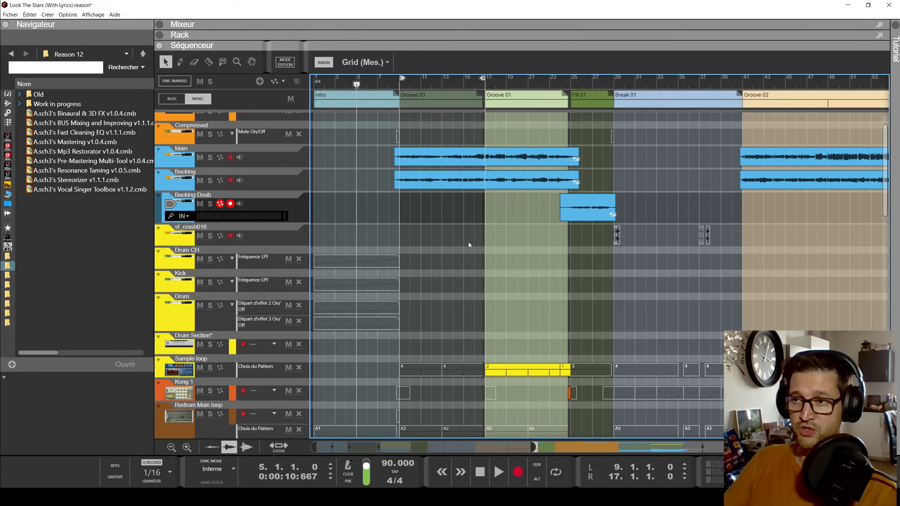
{"action": "key", "text": "space"}
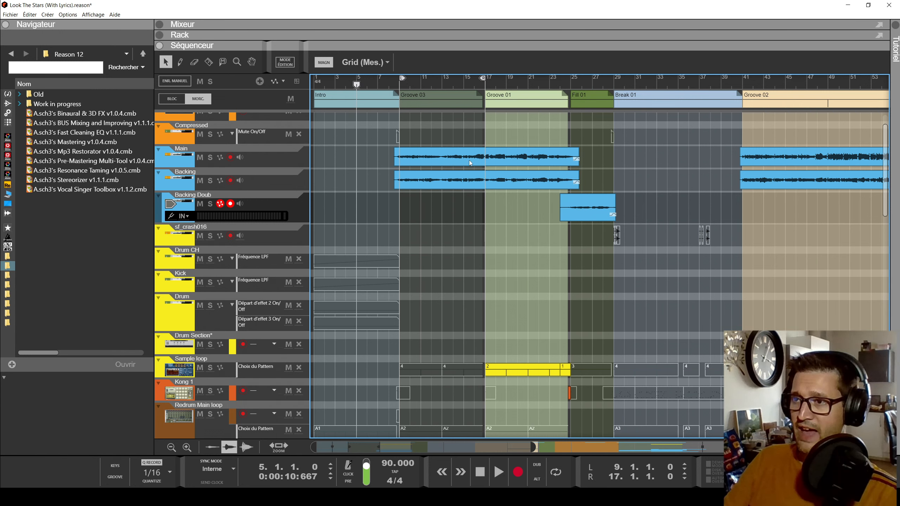
{"action": "scroll", "coordinate": [475, 161], "scroll_direction": "up", "scroll_amount": 5}
{"action": "scroll", "coordinate": [476, 157], "scroll_direction": "down", "scroll_amount": 2}
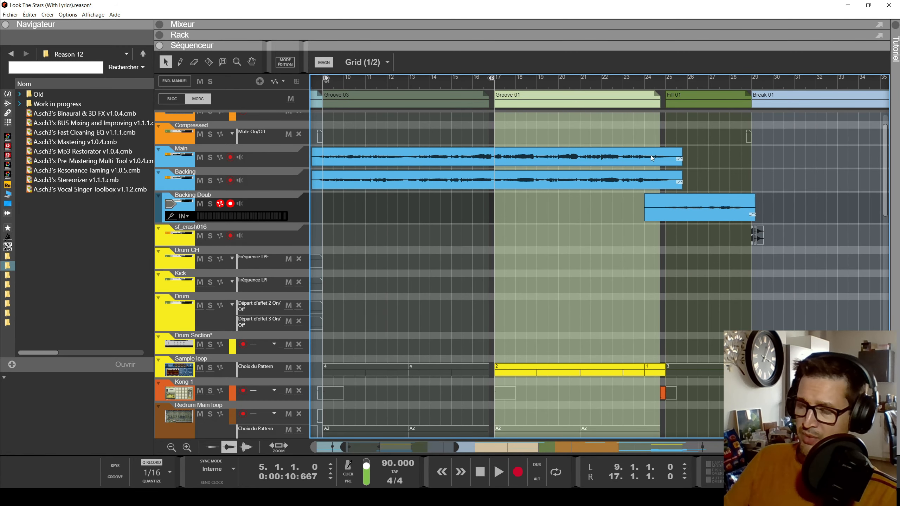
{"action": "key", "text": "F5"}
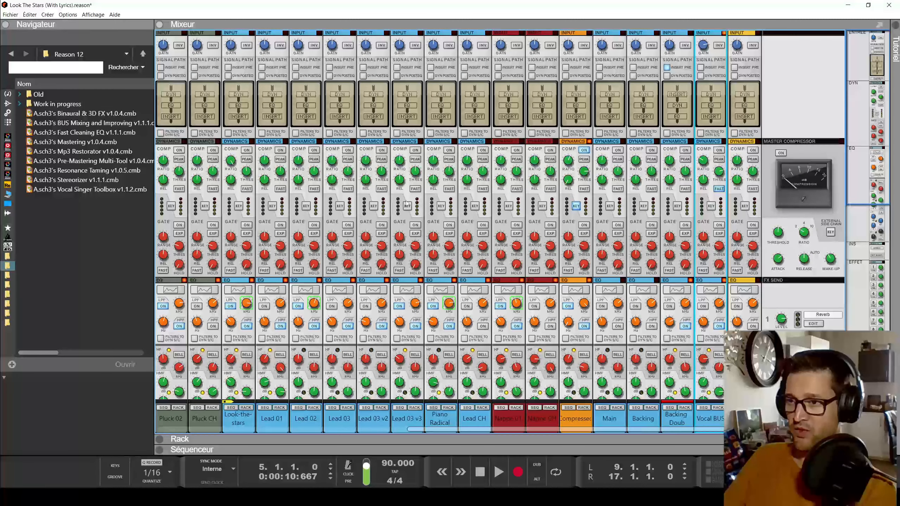
{"action": "key", "text": "F6"}
{"action": "key", "text": "F7"}
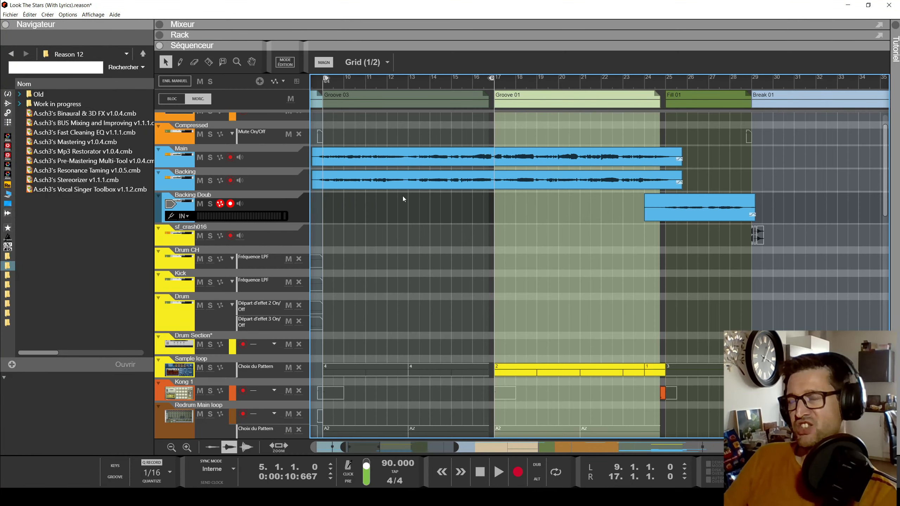
{"action": "key", "text": "F6"}
{"action": "key", "text": "F7"}
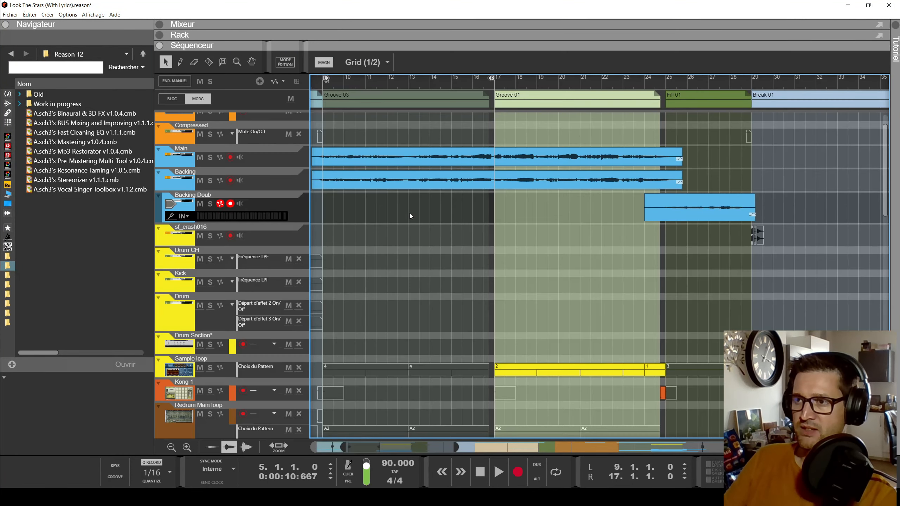
Play the song briefly from bar 16 and stop it.
{"action": "left_click", "coordinate": [474, 83]}
{"action": "key", "text": "space"}
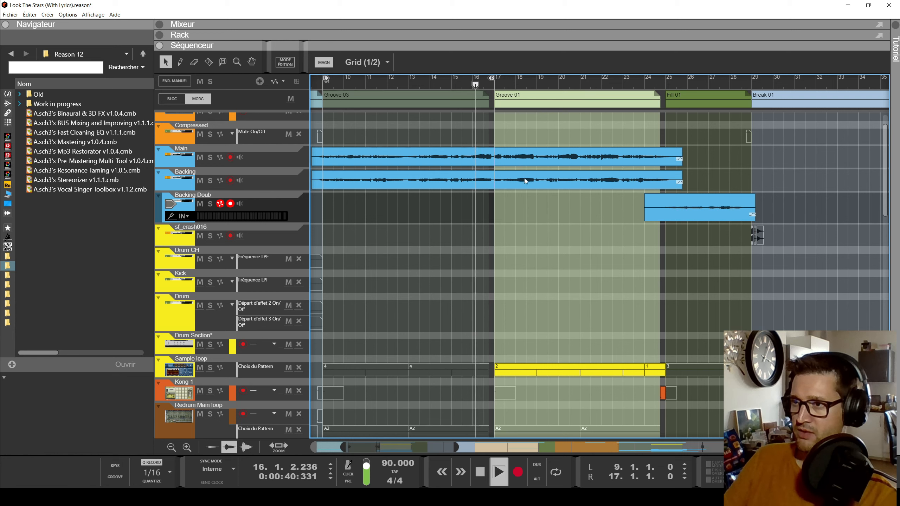
{"action": "key", "text": "space"}
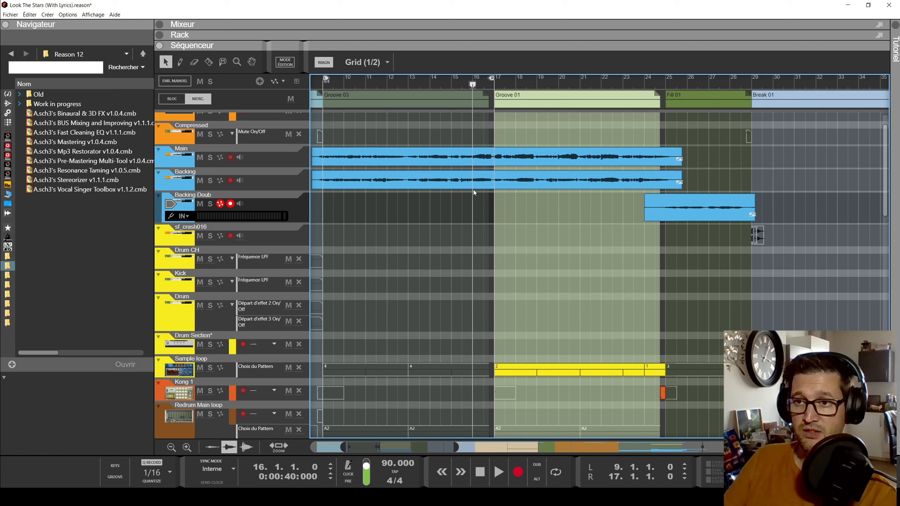
Add the A.sch3's Vocal Singer Toolbox v1.1.2 combinator as an insert on the Main audio track in the rack and solo that track.
{"action": "key", "text": "F6"}
{"action": "scroll", "coordinate": [461, 246], "scroll_direction": "up", "scroll_amount": 2}
{"action": "left_click", "coordinate": [271, 164]}
{"action": "scroll", "coordinate": [272, 165], "scroll_direction": "up", "scroll_amount": 2}
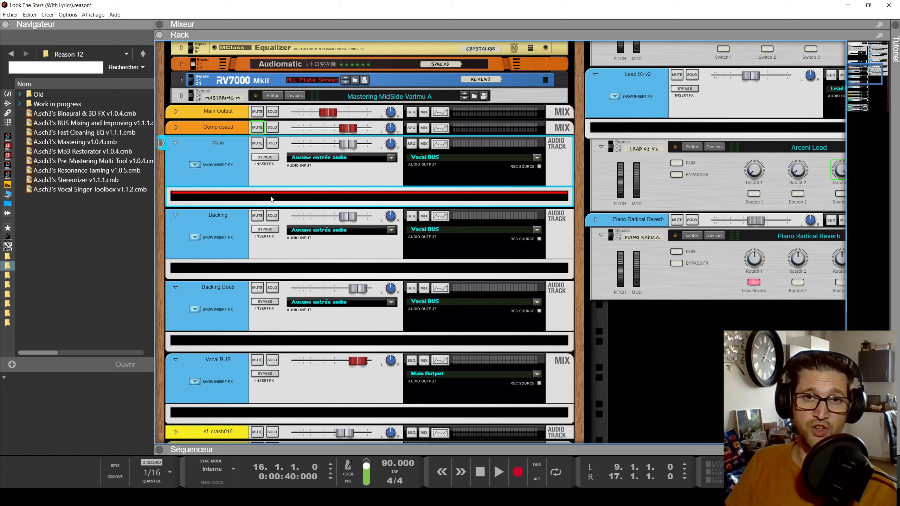
{"action": "left_click", "coordinate": [128, 190]}
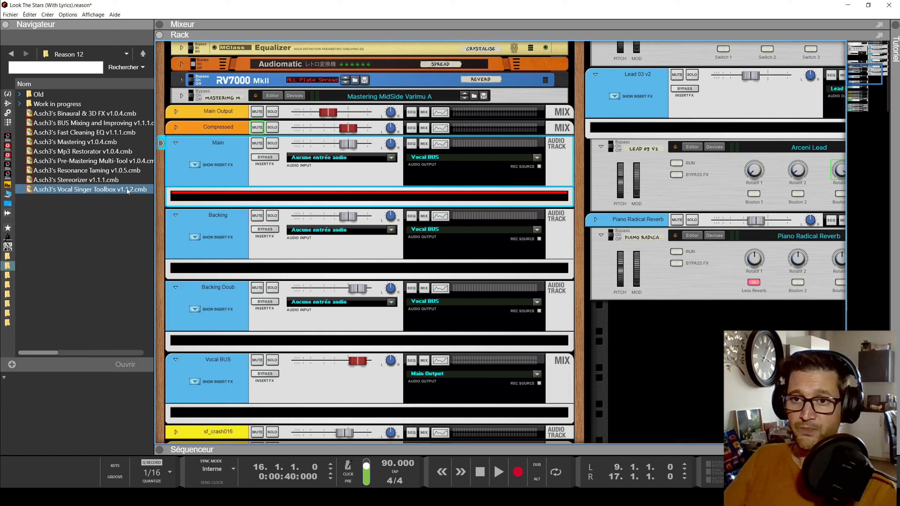
{"action": "left_click_drag", "start_coordinate": [69, 191], "coordinate": [370, 191]}
{"action": "left_click", "coordinate": [272, 143]}
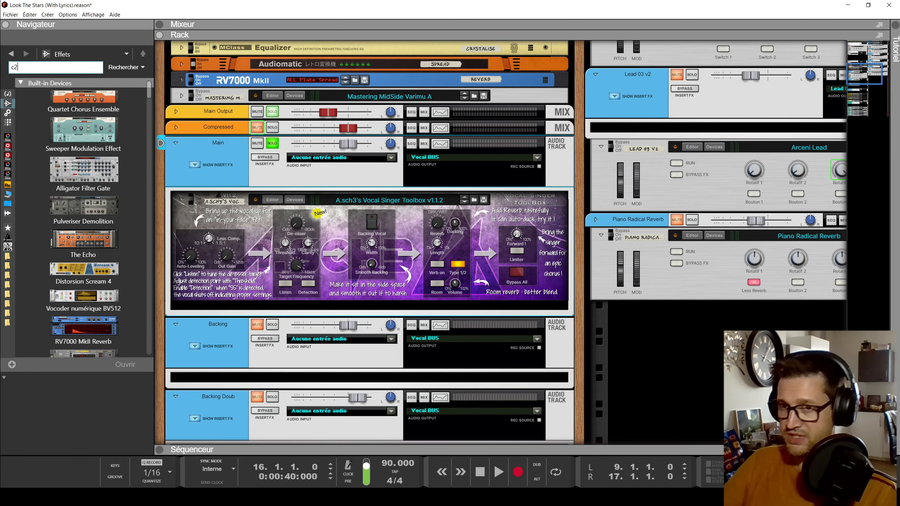
Find FabFilter Pro-C 2 by searching the effects for "c2" and insert it directly below the Vocal Singer Toolbox.
{"action": "type", "text": "c2"}
{"action": "key", "text": "Return"}
{"action": "left_click_drag", "start_coordinate": [55, 117], "coordinate": [307, 306]}
{"action": "left_click", "coordinate": [6, 25]}
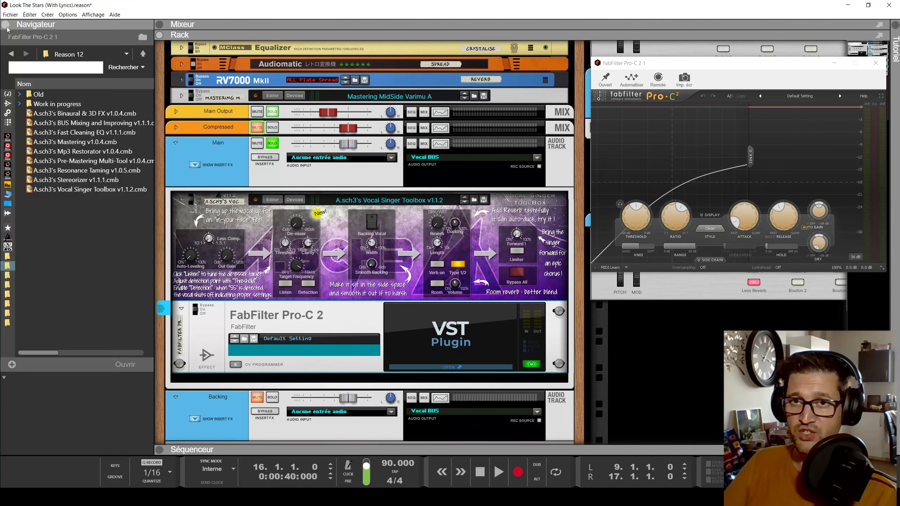
Reposition the FabFilter Pro-C 2 window slightly and raise the compressor's threshold to its maximum.
{"action": "left_click_drag", "start_coordinate": [661, 64], "coordinate": [658, 61]}
{"action": "left_click_drag", "start_coordinate": [630, 206], "coordinate": [637, 161]}
{"action": "mouse_move", "coordinate": [846, 263]}
{"action": "left_click_drag", "start_coordinate": [850, 236], "coordinate": [839, 252]}
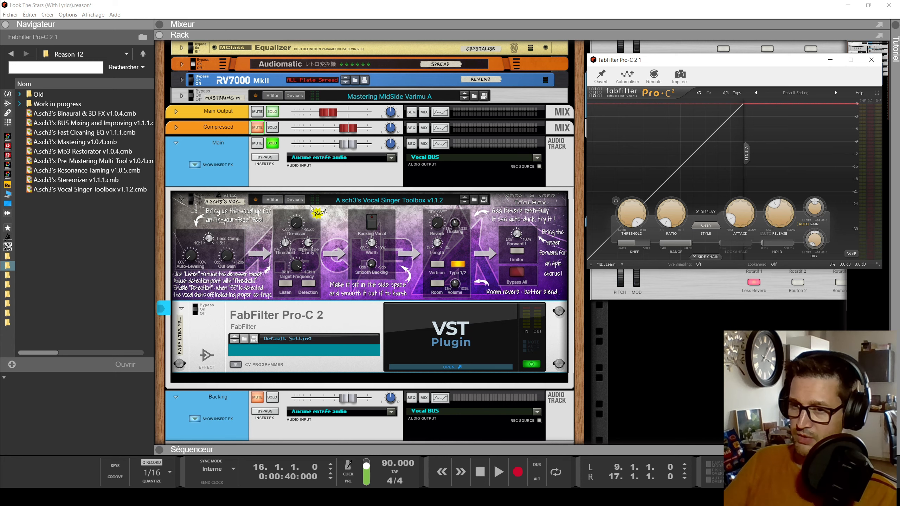
Play the soloed vocal while setting the Vocal Singer Toolbox's Auto-Leveling to 100% and adjusting its Less Comp. ratio.
{"action": "left_click", "coordinate": [262, 245]}
{"action": "double_click", "coordinate": [413, 343]}
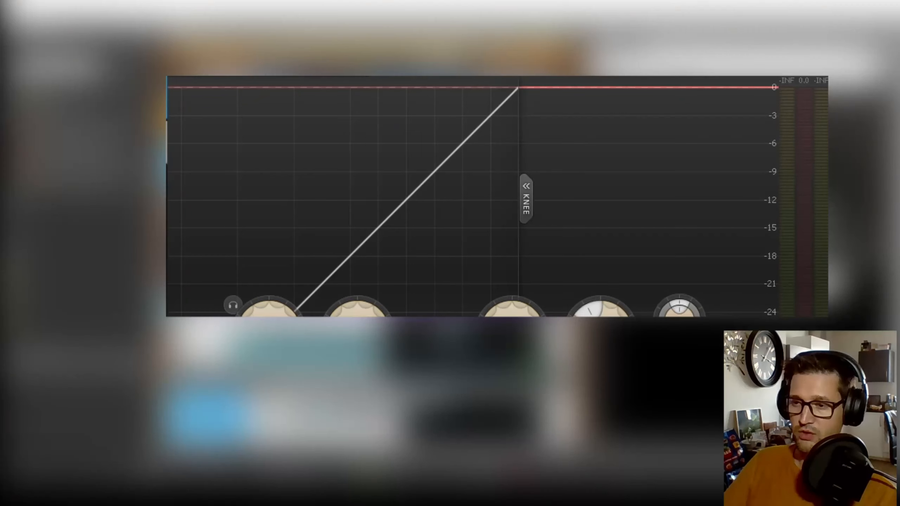
{"action": "key", "text": "space"}
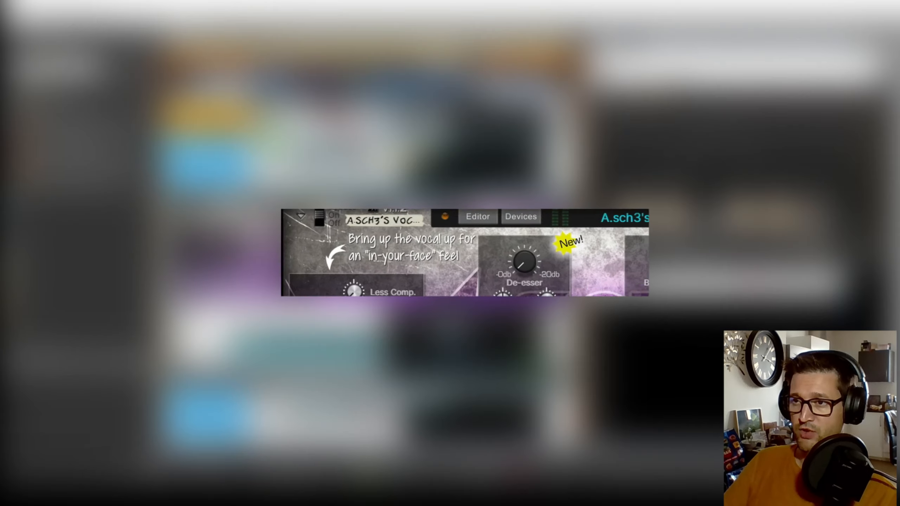
{"action": "left_click_drag", "start_coordinate": [429, 229], "coordinate": [428, 234]}
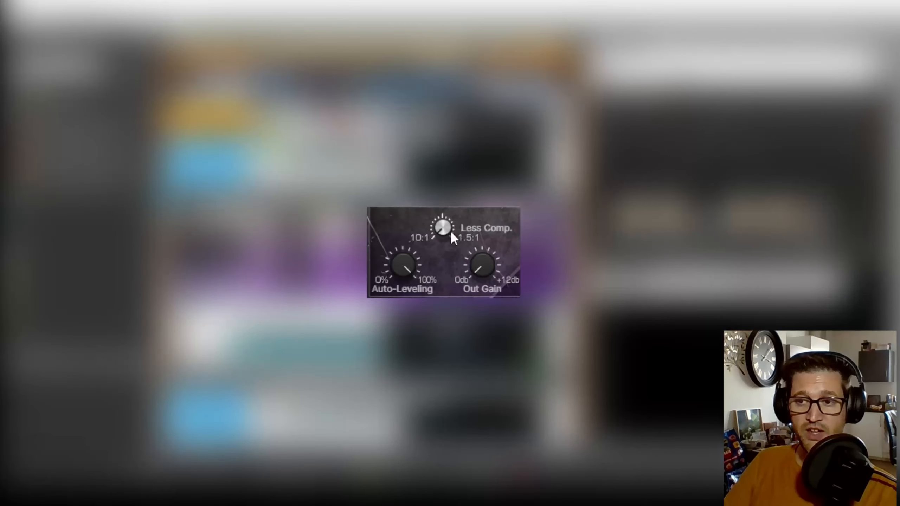
{"action": "left_click_drag", "start_coordinate": [450, 230], "coordinate": [456, 210]}
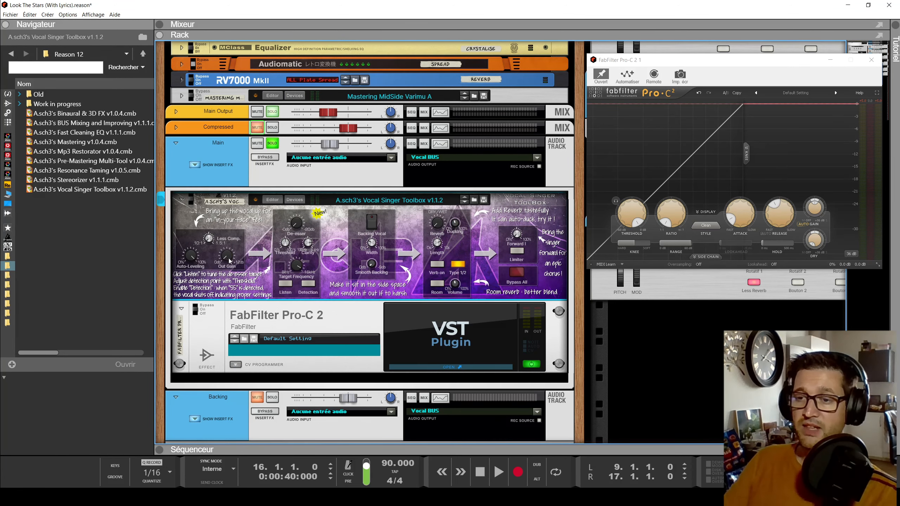
Adjust the Main track's volume fader in the rack and lower it slightly in the mixer.
{"action": "mouse_move", "coordinate": [230, 258]}
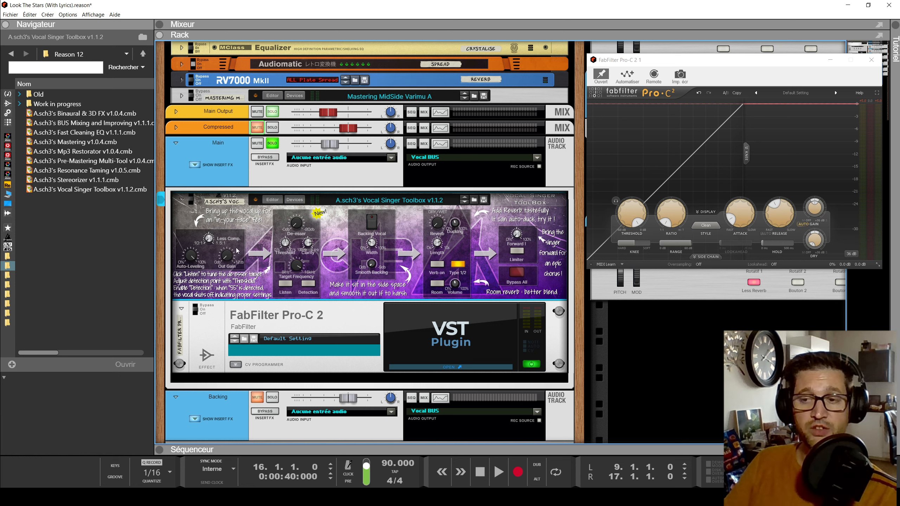
{"action": "left_click_drag", "start_coordinate": [320, 145], "coordinate": [329, 148]}
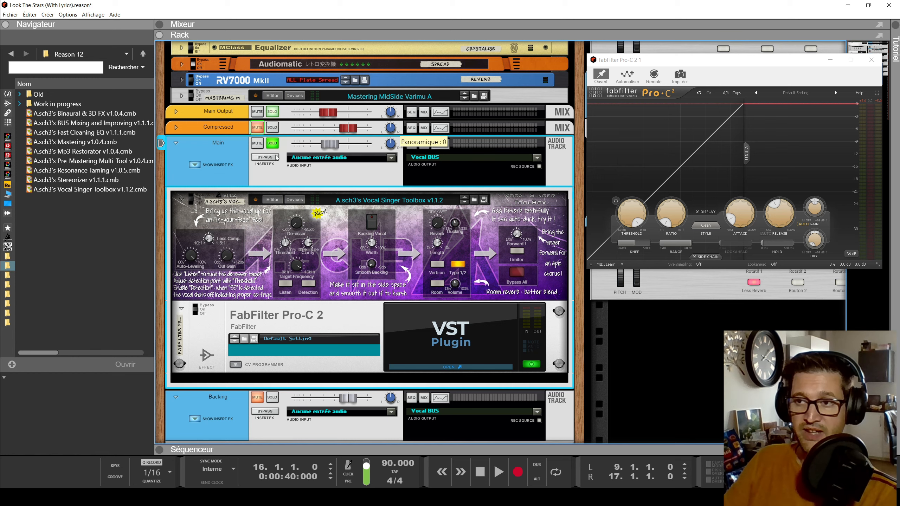
{"action": "key", "text": "F5"}
{"action": "left_click_drag", "start_coordinate": [618, 342], "coordinate": [614, 349]}
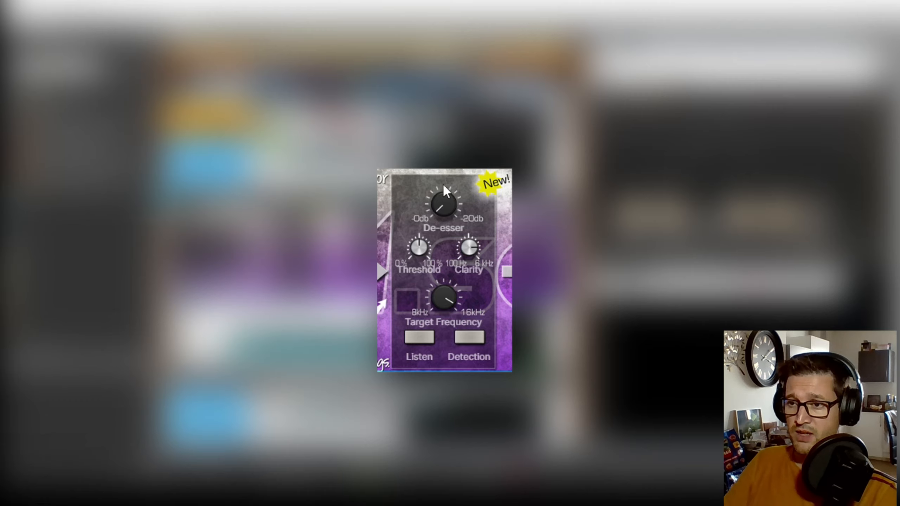
Try the de-esser's Clarity range and play the vocal from bar 8 with its Listen mode on.
{"action": "left_click_drag", "start_coordinate": [476, 249], "coordinate": [497, 318]}
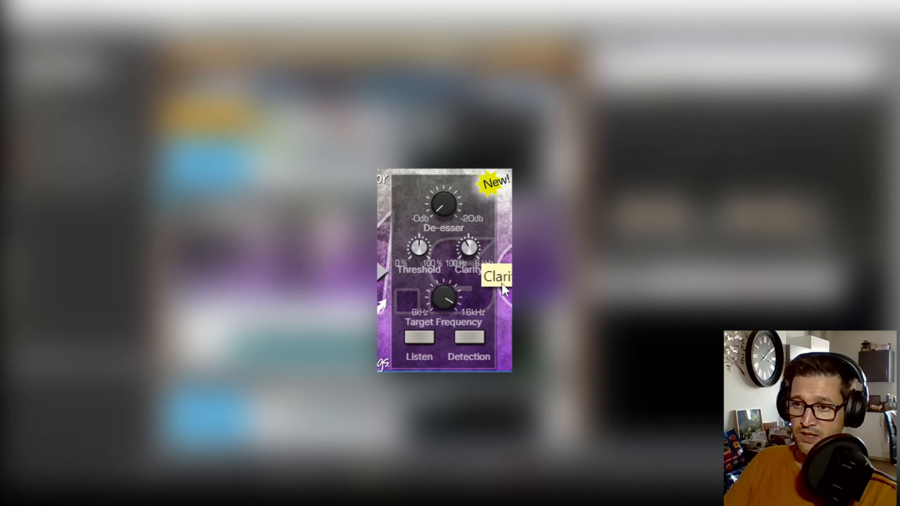
{"action": "left_click_drag", "start_coordinate": [503, 248], "coordinate": [507, 263]}
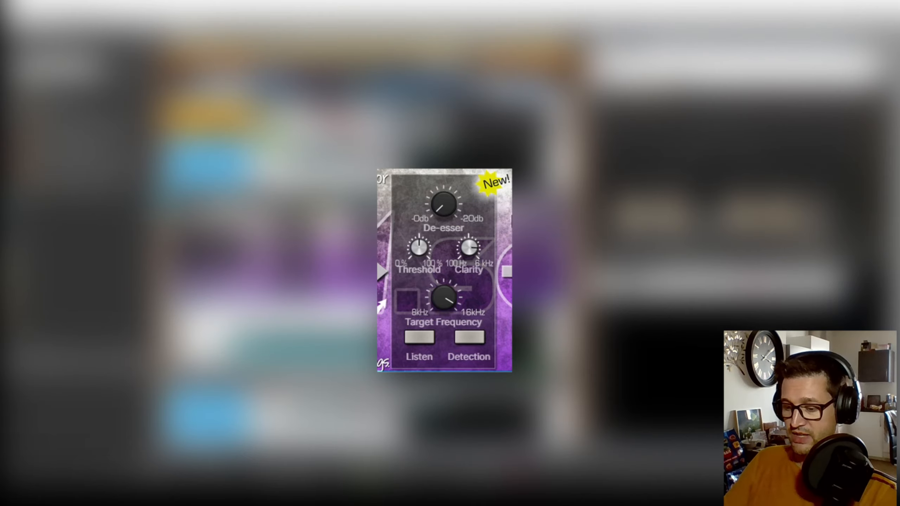
{"action": "left_click", "coordinate": [425, 336]}
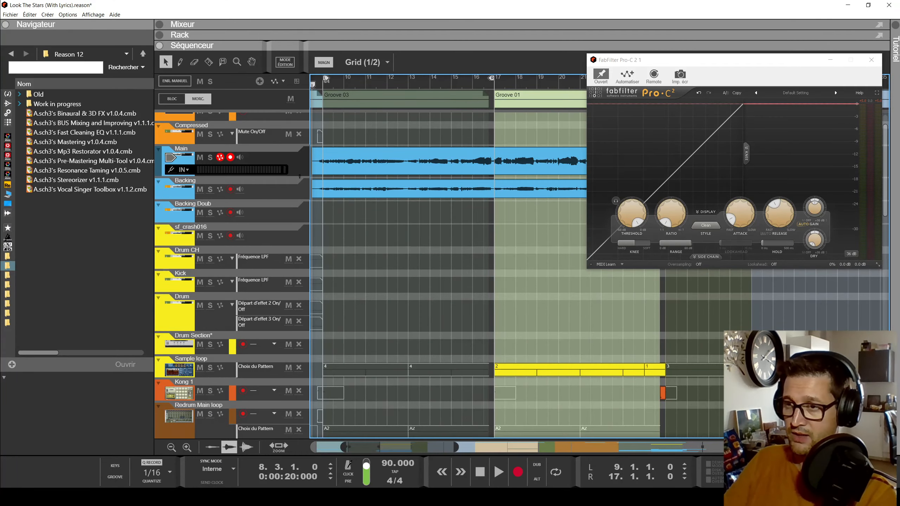
{"action": "left_click", "coordinate": [493, 461]}
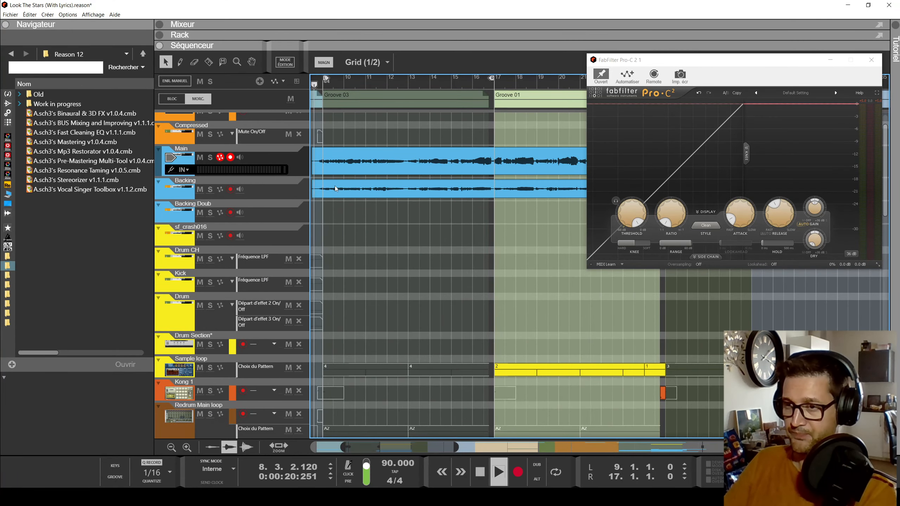
{"action": "key", "text": "F5"}
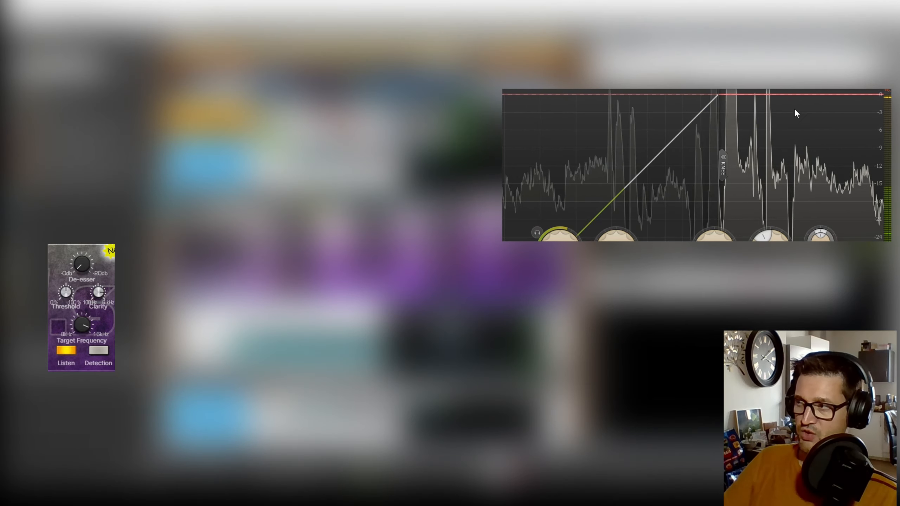
Turn off the de-esser's Listen mode and raise the De-esser amount well toward -20 dB.
{"action": "left_click", "coordinate": [60, 351]}
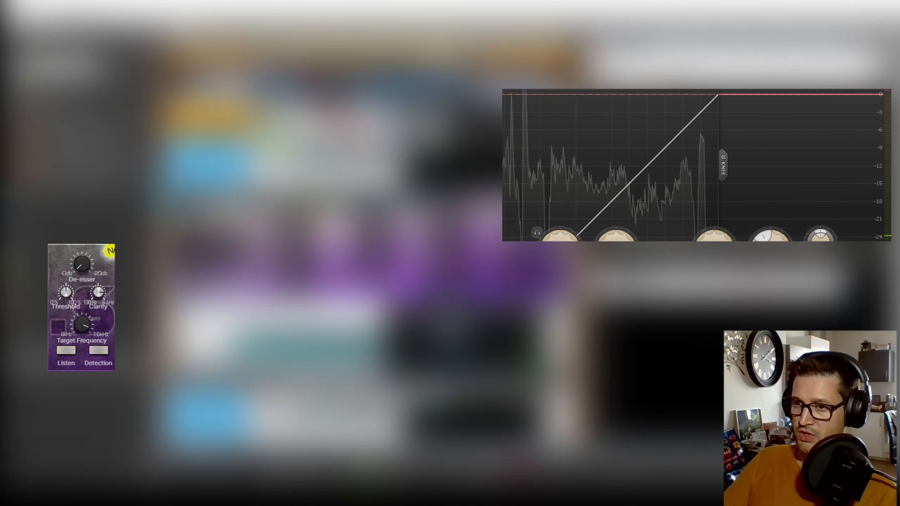
{"action": "mouse_move", "coordinate": [84, 265]}
{"action": "left_mouse_down"}
{"action": "mouse_move", "coordinate": [88, 245]}
{"action": "mouse_move", "coordinate": [86, 288]}
{"action": "mouse_move", "coordinate": [87, 270]}
{"action": "left_mouse_up"}
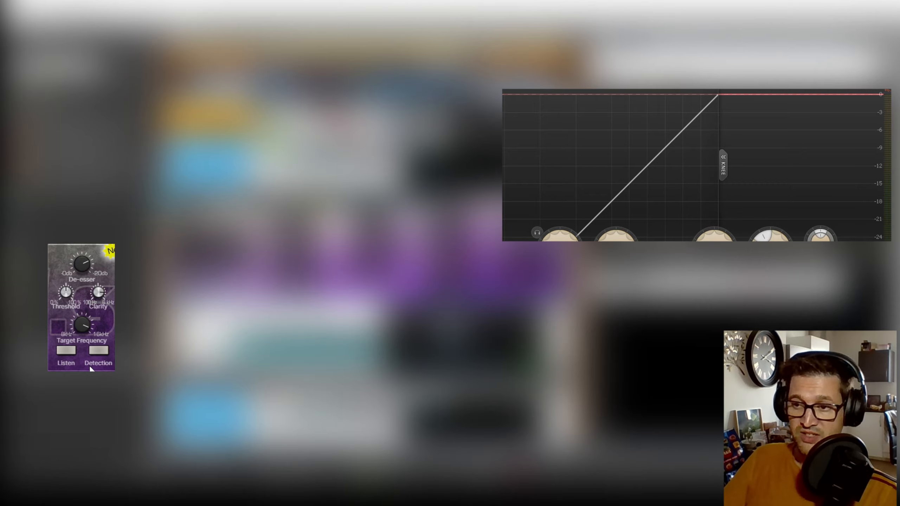
Try the de-esser's Detection mode on the lead vocal's Toolbox and switch it back off.
{"action": "left_click", "coordinate": [98, 350]}
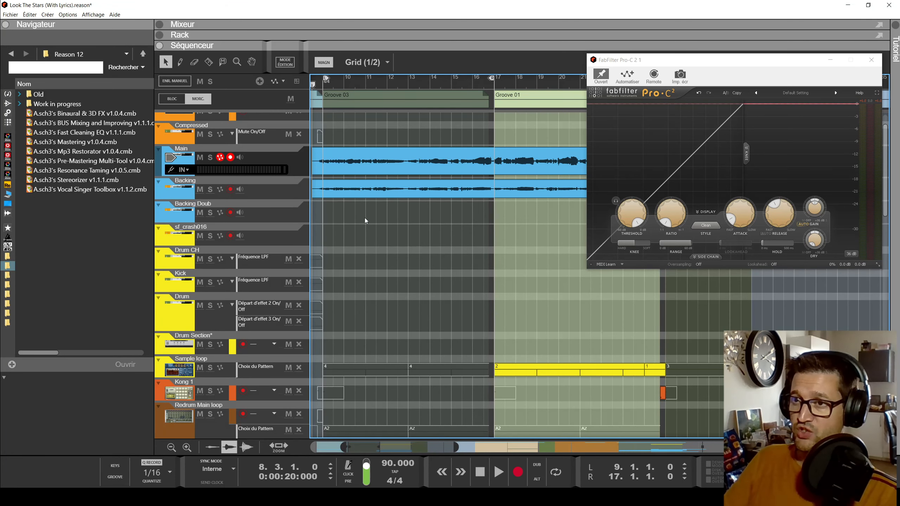
{"action": "scroll", "coordinate": [366, 220], "scroll_direction": "left", "scroll_amount": 1}
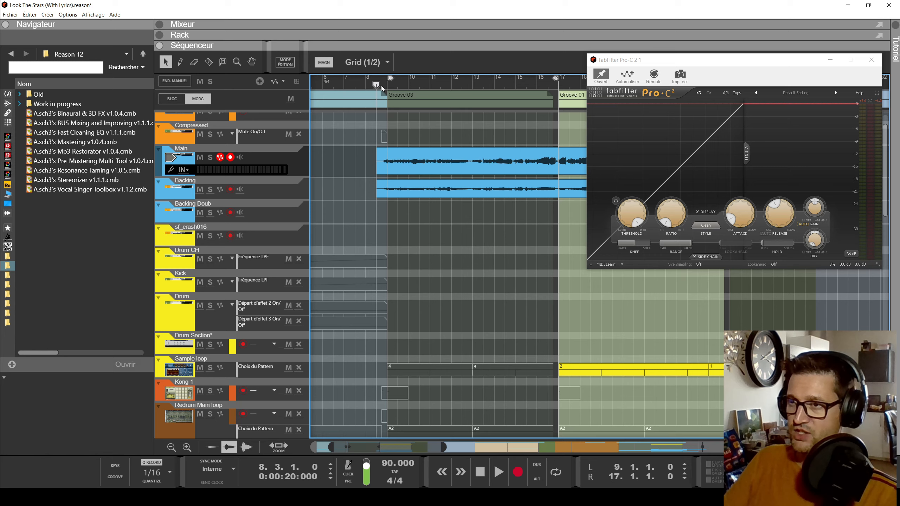
{"action": "scroll", "coordinate": [459, 204], "scroll_direction": "down", "scroll_amount": 3}
{"action": "key", "text": "F5+F6"}
{"action": "key", "text": "F7"}
{"action": "key", "text": "F5"}
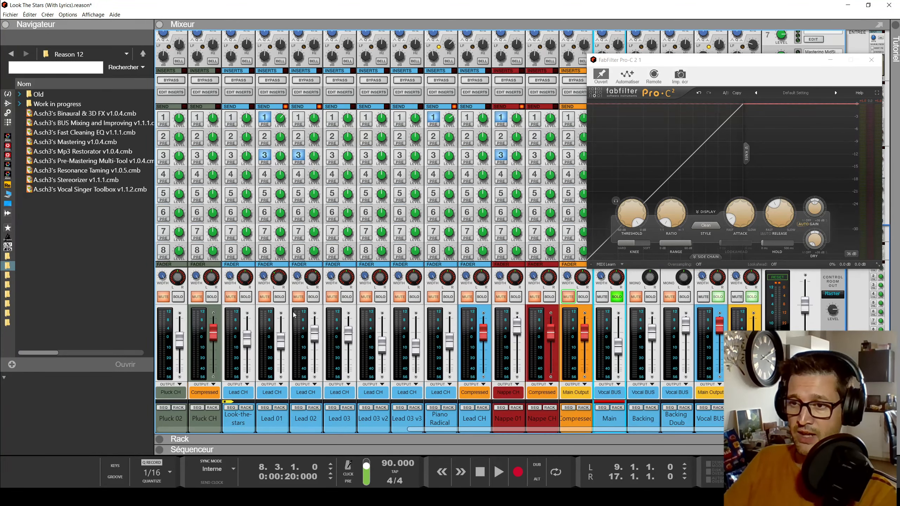
{"action": "key", "text": "F6"}
{"action": "left_click_drag", "start_coordinate": [292, 235], "coordinate": [290, 242]}
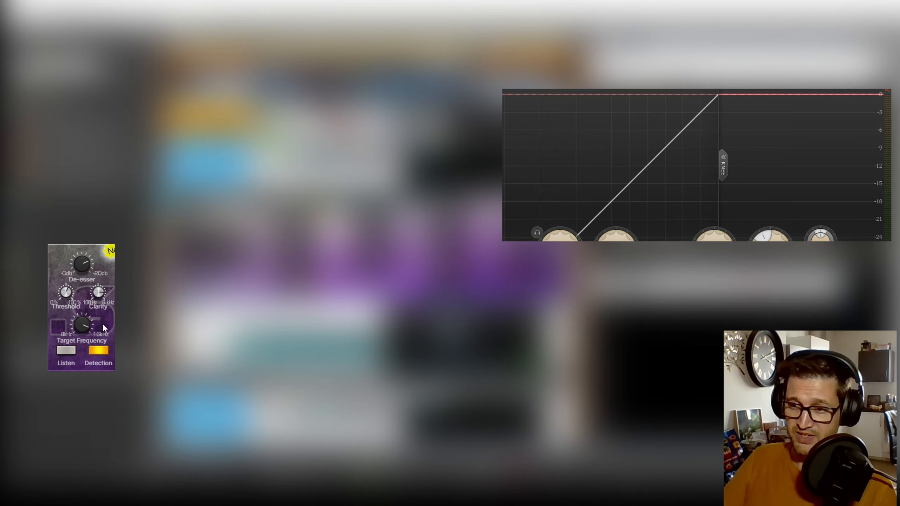
{"action": "left_click", "coordinate": [100, 350]}
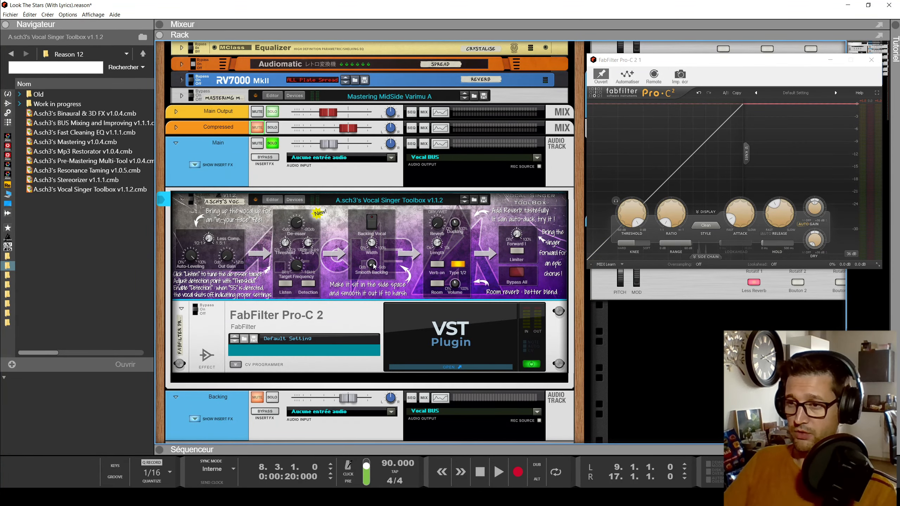
Close the FabFilter Pro-C 2 window and delete the plugin from the Main track's insert effects.
{"action": "left_click", "coordinate": [871, 60]}
{"action": "left_click", "coordinate": [352, 321]}
{"action": "key", "text": "Delete"}
{"action": "key", "text": "Return"}
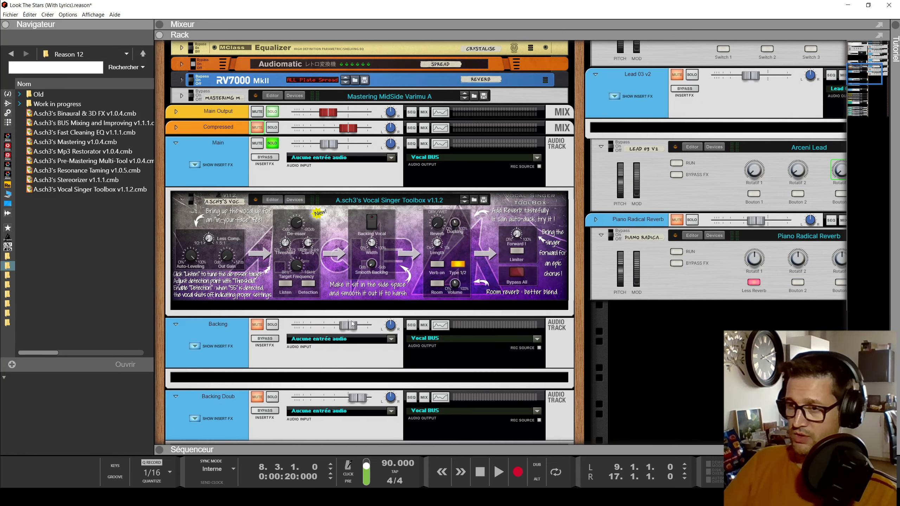
Add the A.sch3's Vocal Singer Toolbox v1.1.2 patch as an insert effect on the Backing track.
{"action": "scroll", "coordinate": [358, 147], "scroll_direction": "down", "scroll_amount": 5}
{"action": "scroll", "coordinate": [282, 190], "scroll_direction": "up", "scroll_amount": 5}
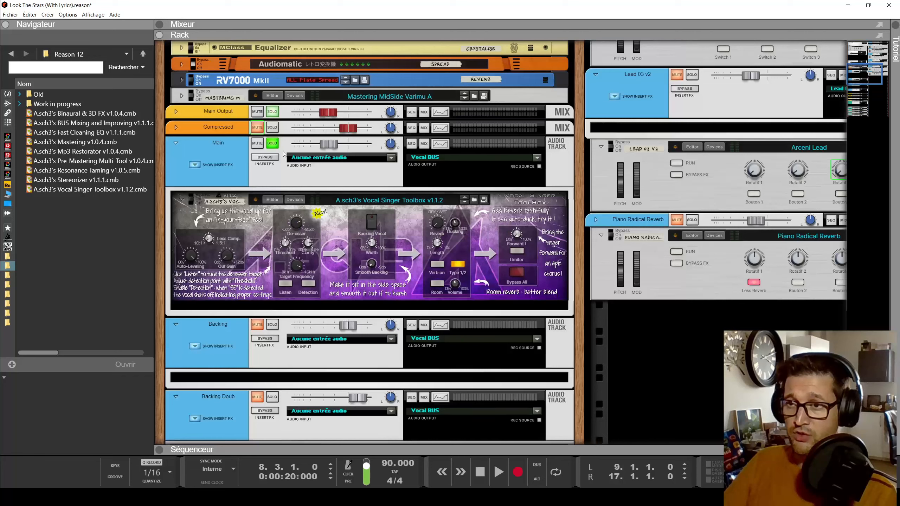
{"action": "scroll", "coordinate": [316, 237], "scroll_direction": "down", "scroll_amount": 5}
{"action": "left_click_drag", "start_coordinate": [89, 189], "coordinate": [255, 189]}
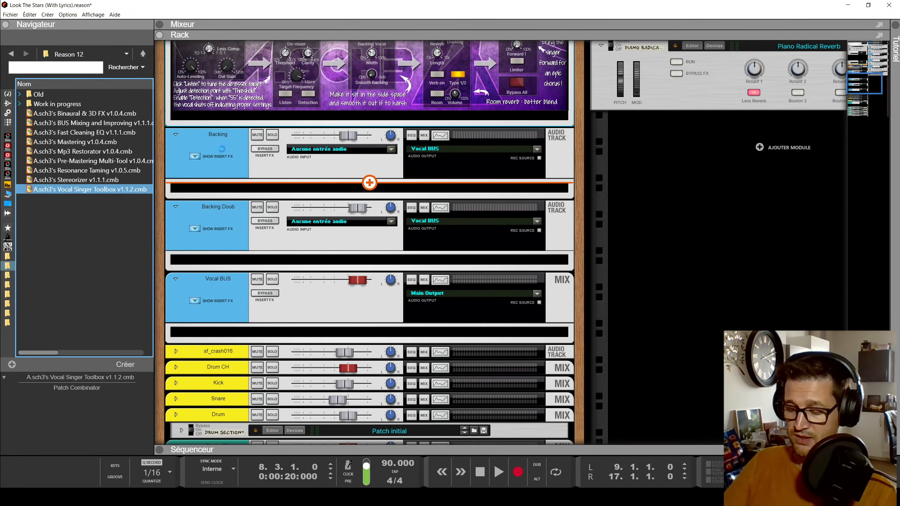
{"action": "left_click", "coordinate": [330, 233]}
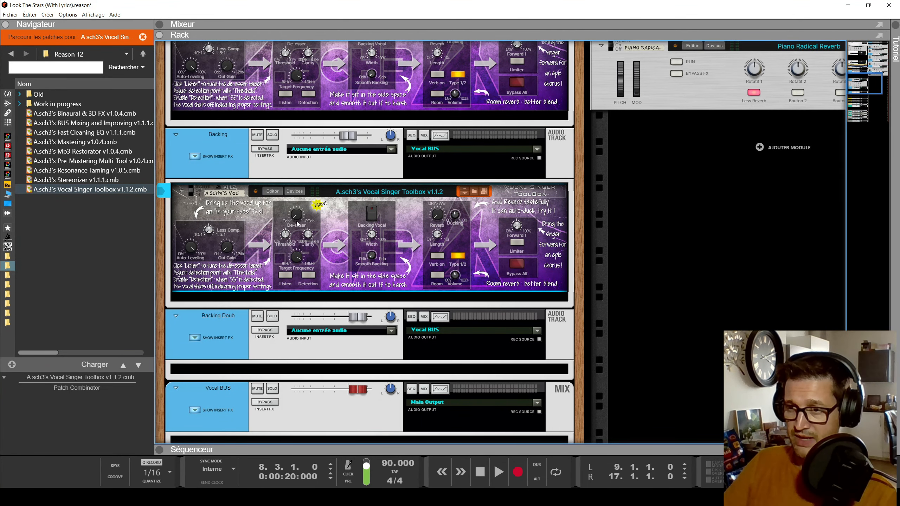
{"action": "scroll", "coordinate": [313, 285], "scroll_direction": "up", "scroll_amount": 1}
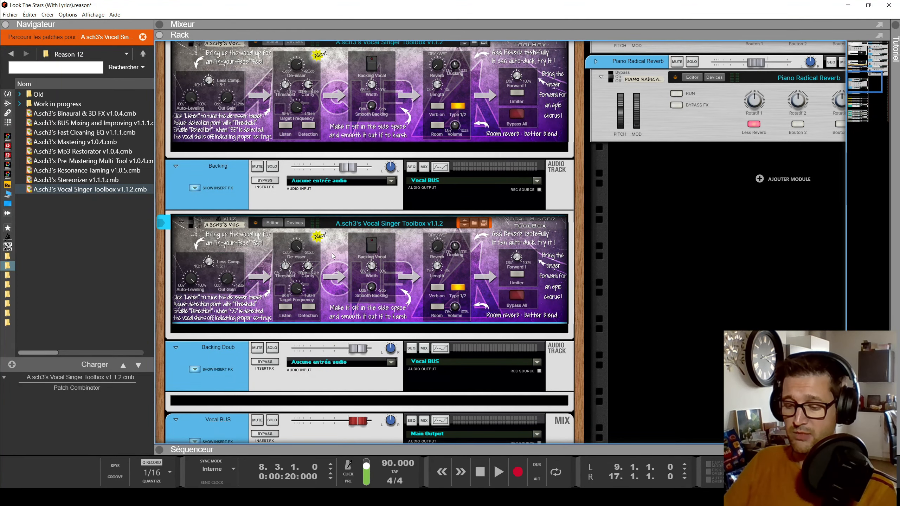
Examine the Backing track's audio clip against the Main vocal clip in the sequencer.
{"action": "key", "text": "F7"}
{"action": "scroll", "coordinate": [418, 189], "scroll_direction": "up", "scroll_amount": 1}
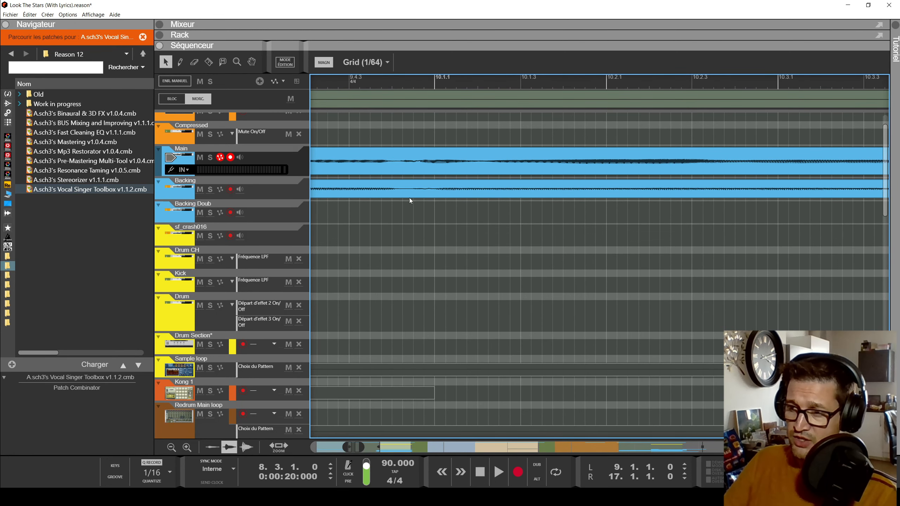
{"action": "left_click", "coordinate": [427, 189]}
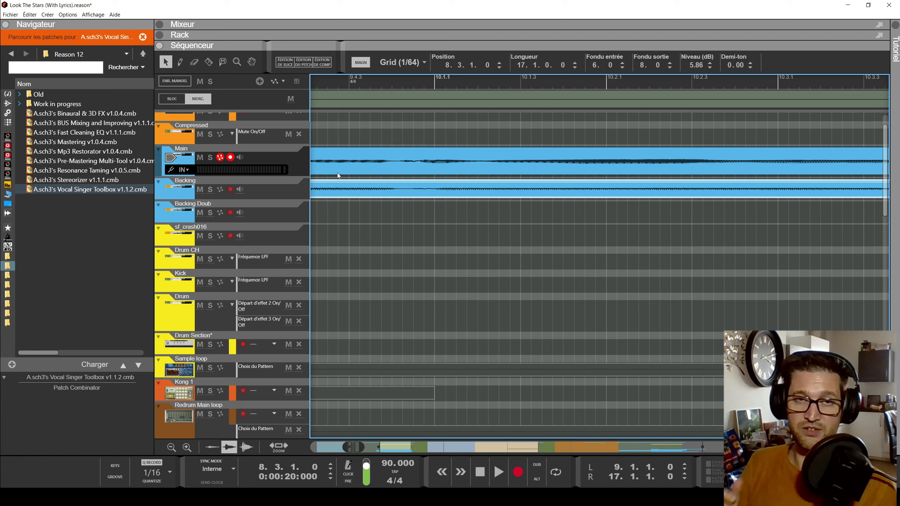
{"action": "scroll", "coordinate": [417, 198], "scroll_direction": "down", "scroll_amount": 3}
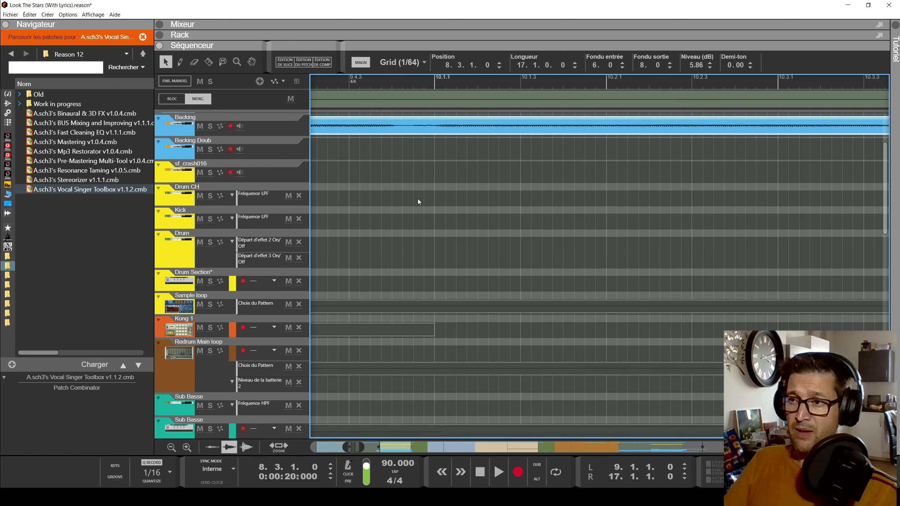
{"action": "scroll", "coordinate": [418, 200], "scroll_direction": "up", "scroll_amount": 4}
{"action": "scroll", "coordinate": [442, 247], "scroll_direction": "down", "scroll_amount": 5}
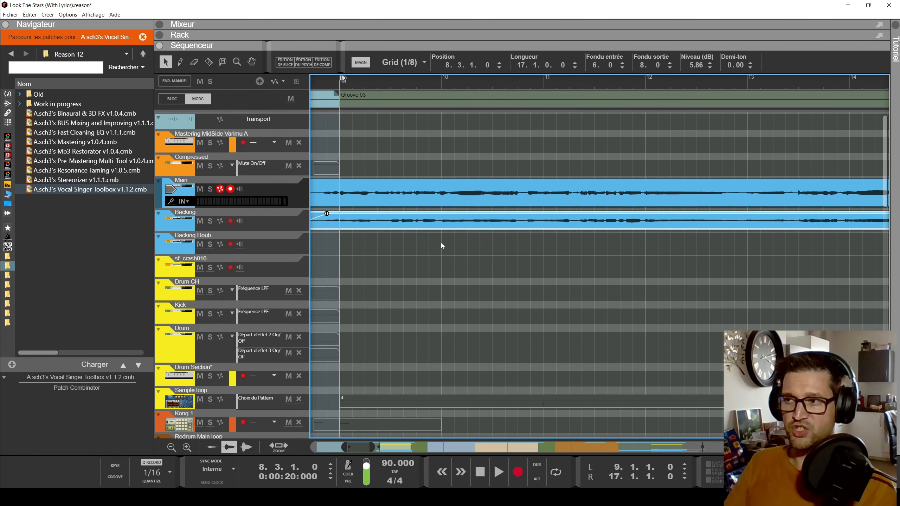
{"action": "scroll", "coordinate": [441, 243], "scroll_direction": "down", "scroll_amount": 2}
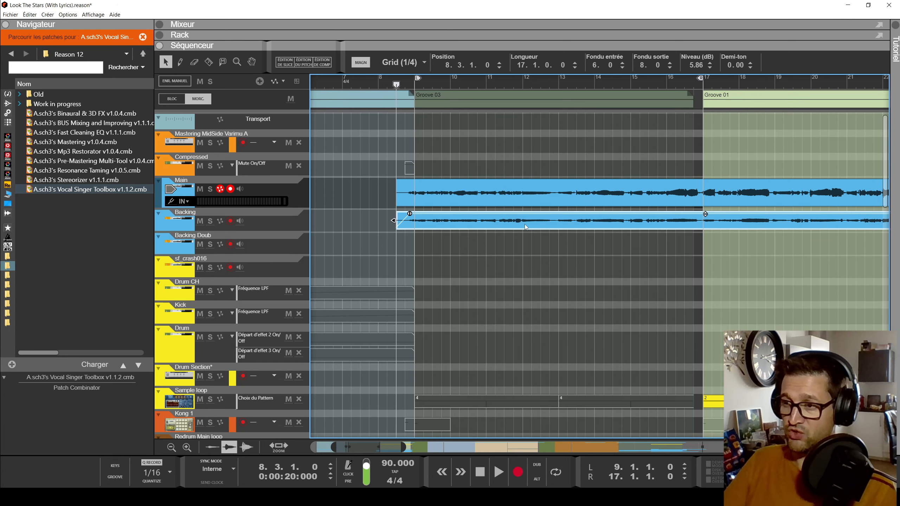
{"action": "scroll", "coordinate": [488, 226], "scroll_direction": "up", "scroll_amount": 5}
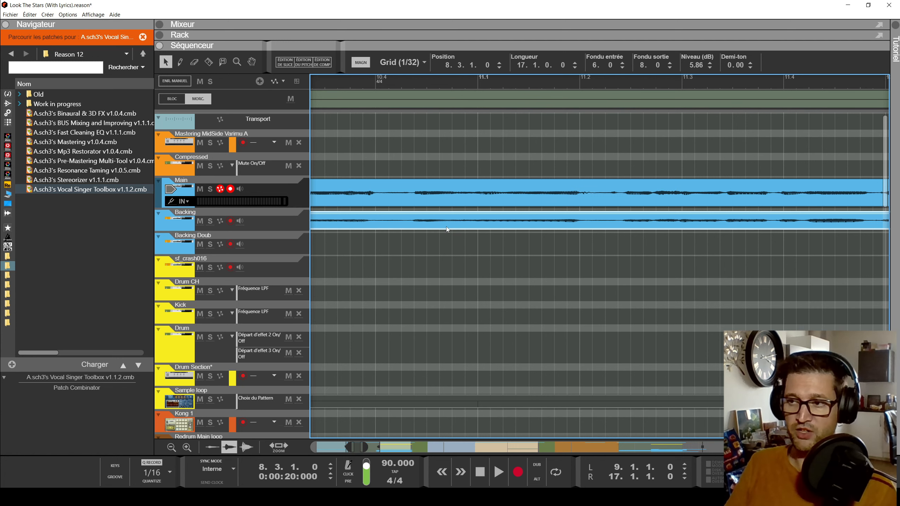
{"action": "key", "text": "F6"}
{"action": "key", "text": "F7"}
{"action": "key", "text": "F6"}
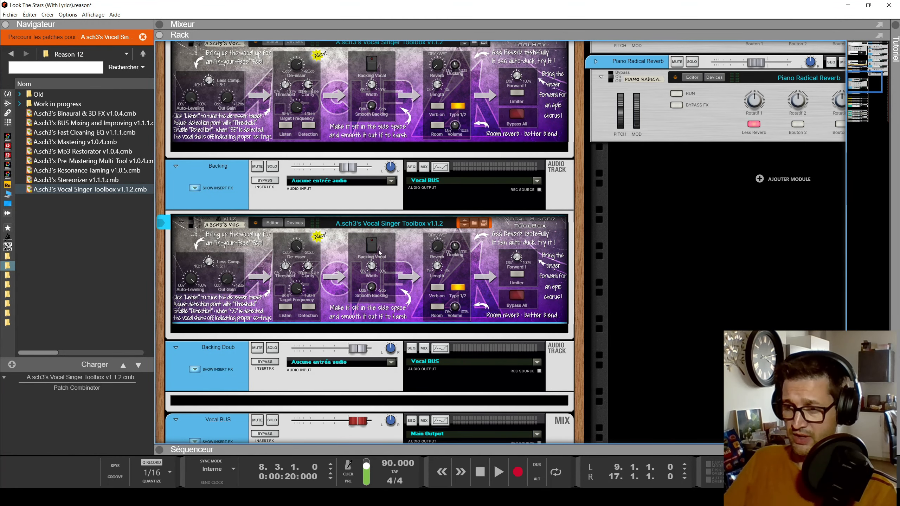
{"action": "key", "text": "F7"}
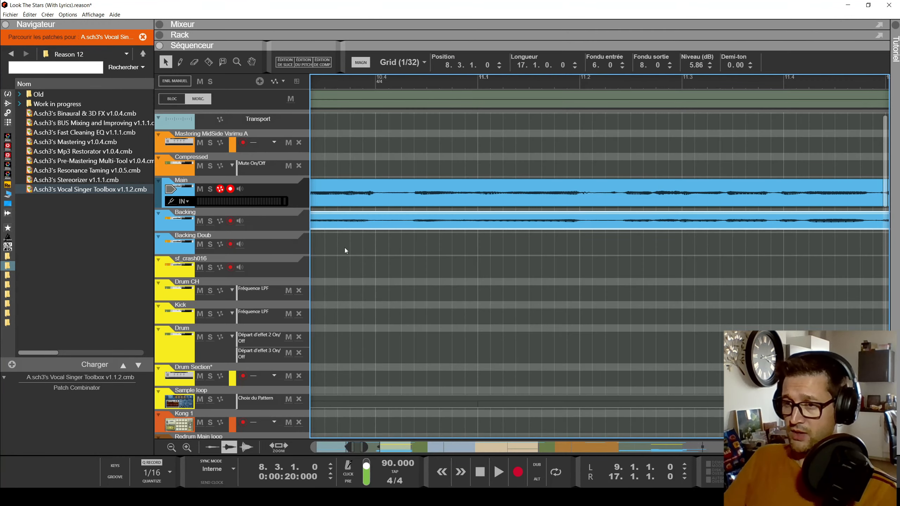
{"action": "scroll", "coordinate": [461, 252], "scroll_direction": "right", "scroll_amount": 4}
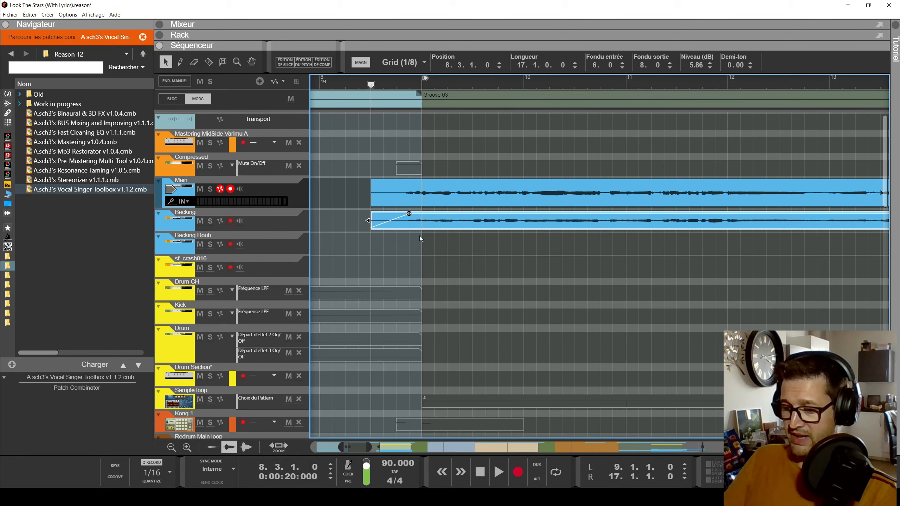
Solo the Backing track, enable Backing Vocal on its Toolbox, and adjust the Width and Smooth Backing amounts.
{"action": "key", "text": "F6"}
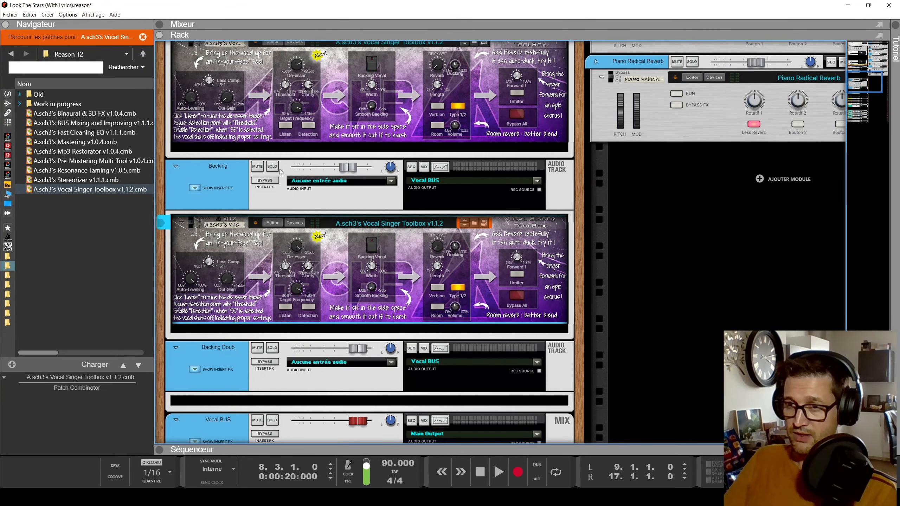
{"action": "left_click", "coordinate": [271, 166]}
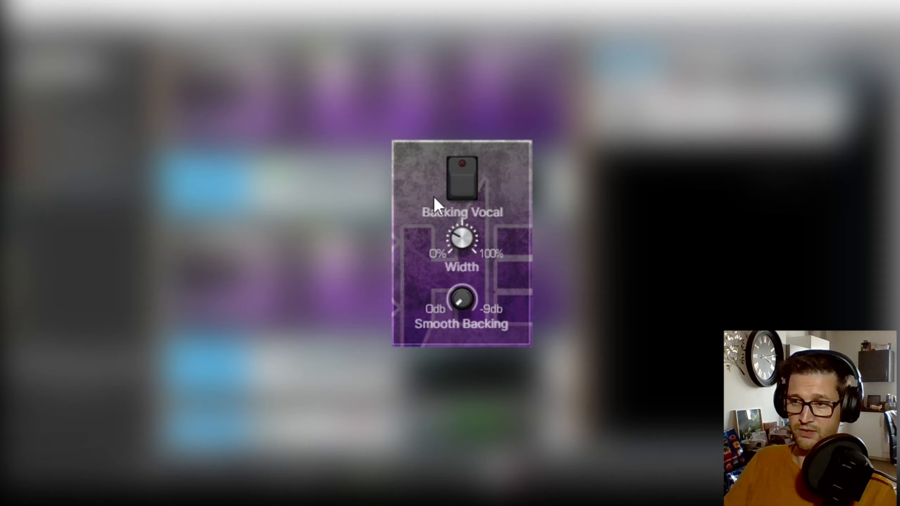
{"action": "left_click", "coordinate": [469, 187]}
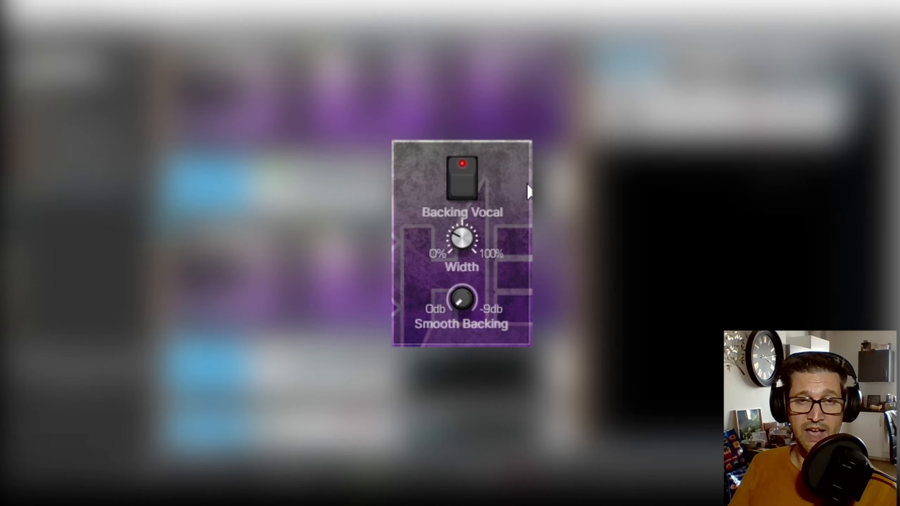
{"action": "left_click_drag", "start_coordinate": [462, 235], "coordinate": [491, 241]}
{"action": "mouse_move", "coordinate": [467, 301]}
{"action": "left_mouse_down"}
{"action": "mouse_move", "coordinate": [481, 194]}
{"action": "mouse_move", "coordinate": [469, 291]}
{"action": "left_mouse_up"}
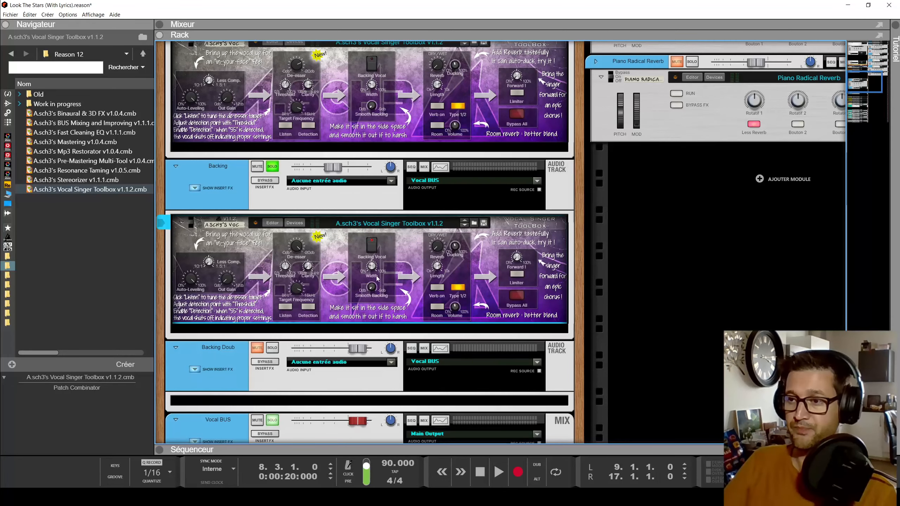
Turn on Room reverb in the Main track's Toolbox and lower its Volume slightly.
{"action": "scroll", "coordinate": [394, 264], "scroll_direction": "up", "scroll_amount": 4}
{"action": "scroll", "coordinate": [415, 295], "scroll_direction": "down", "scroll_amount": 1}
{"action": "left_click", "coordinate": [405, 203]}
{"action": "scroll", "coordinate": [428, 225], "scroll_direction": "up", "scroll_amount": 2}
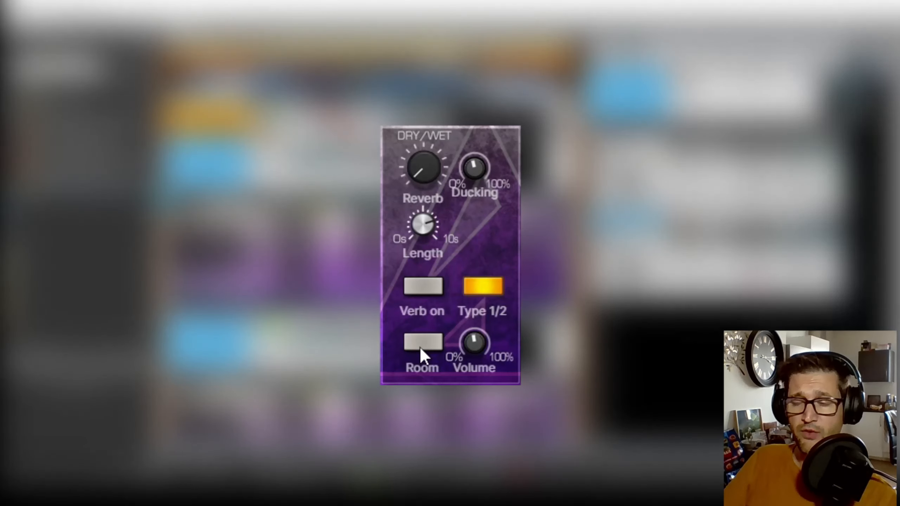
{"action": "left_click", "coordinate": [433, 286]}
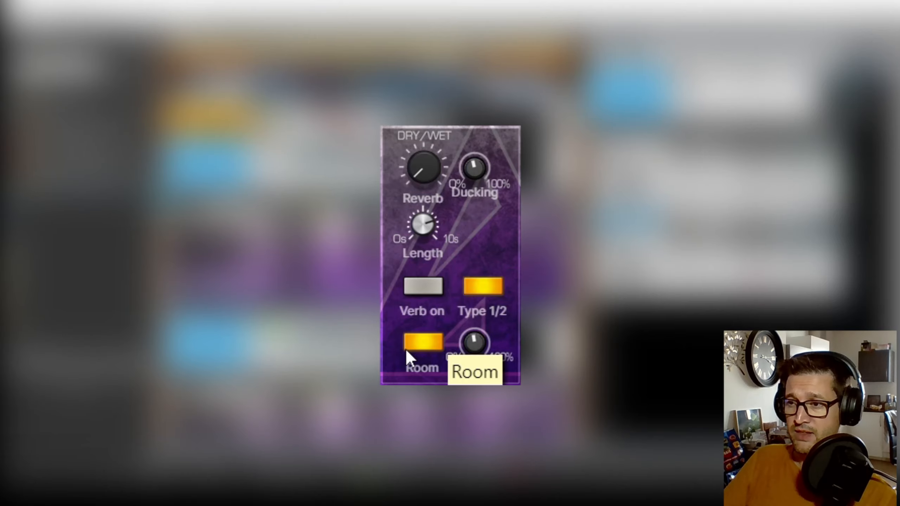
{"action": "left_click", "coordinate": [428, 287]}
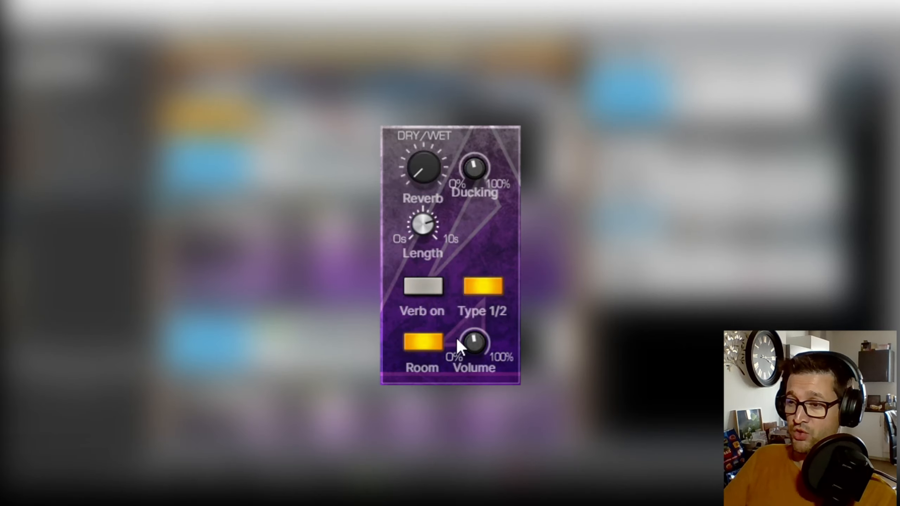
{"action": "left_click_drag", "start_coordinate": [476, 343], "coordinate": [480, 355]}
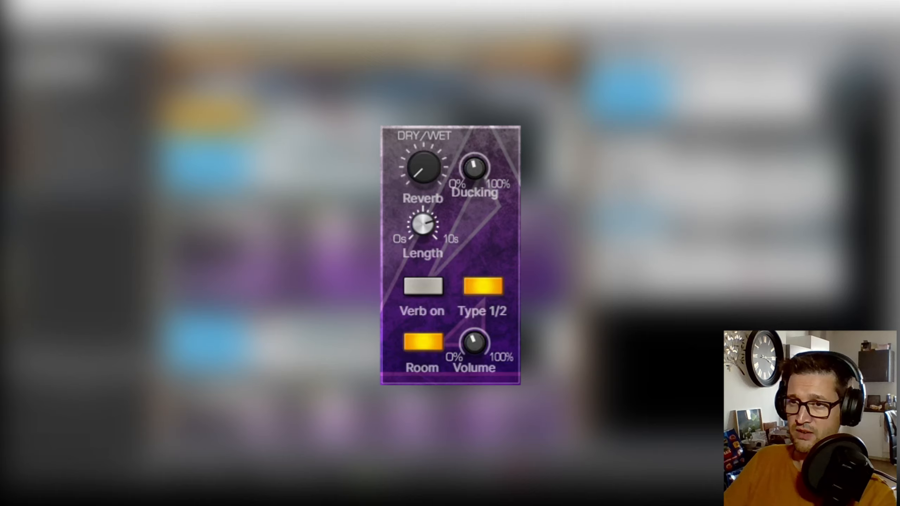
Compare the lead vocal with Room off and on, and set the Room Volume a little below halfway.
{"action": "left_click", "coordinate": [413, 338]}
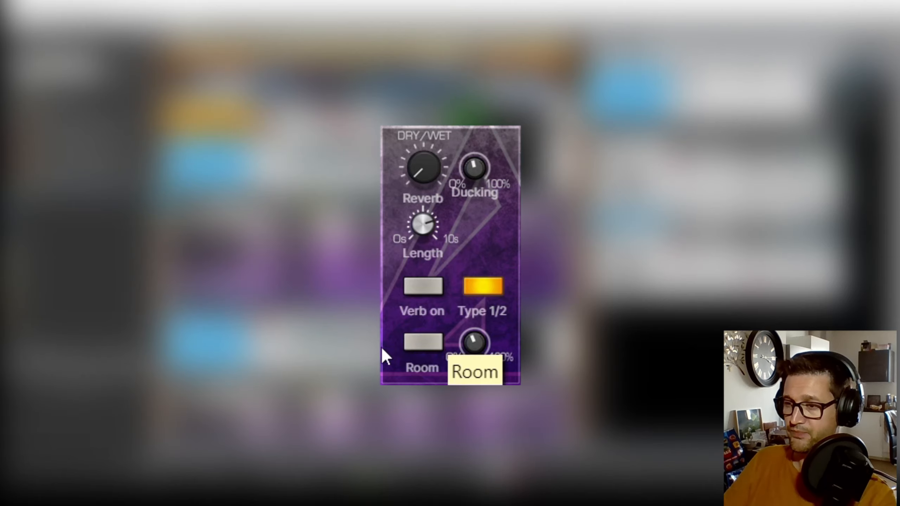
{"action": "left_click_drag", "start_coordinate": [478, 349], "coordinate": [505, 327]}
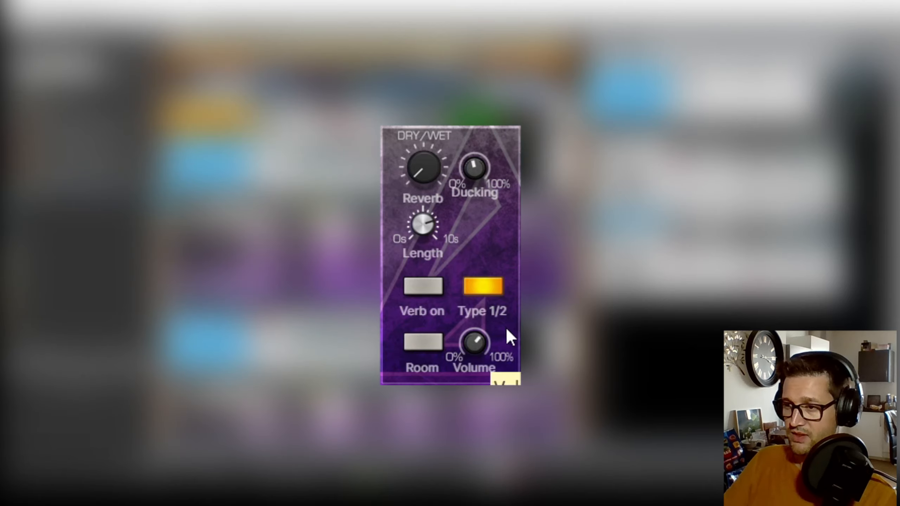
{"action": "left_click", "coordinate": [434, 340]}
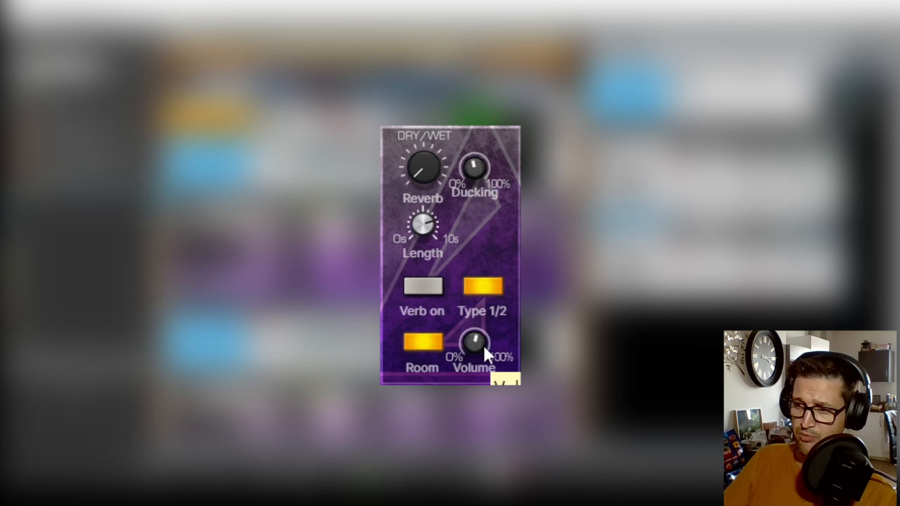
{"action": "left_click_drag", "start_coordinate": [489, 360], "coordinate": [490, 367]}
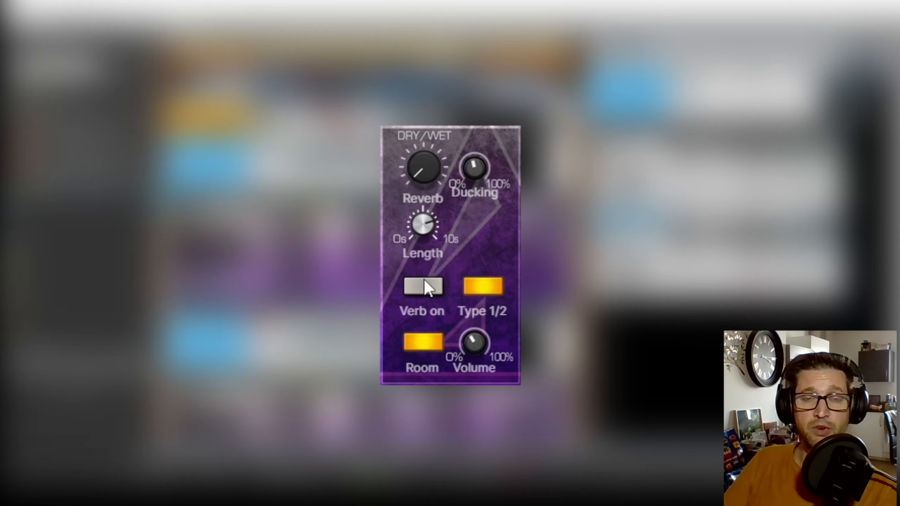
Turn on the Main track's Toolbox reverb with Verb on and reduce its Ducking to 0%.
{"action": "left_click", "coordinate": [423, 289]}
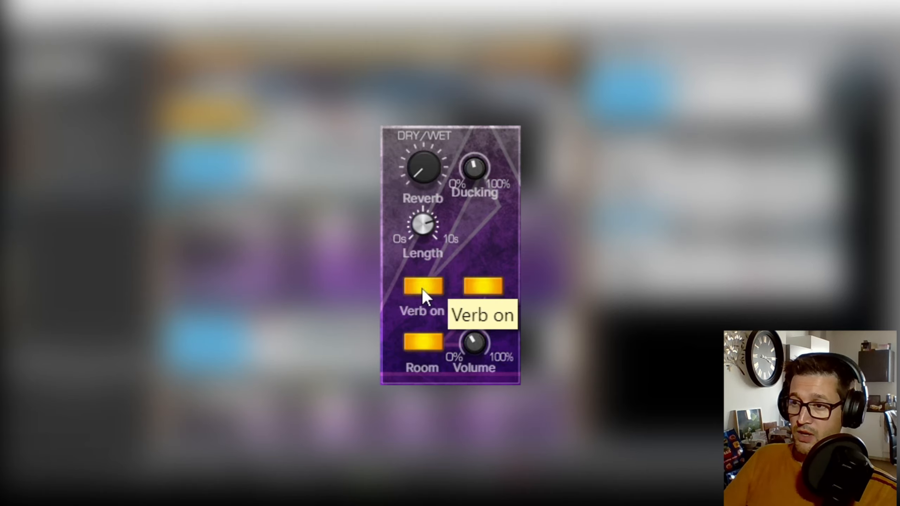
{"action": "mouse_move", "coordinate": [432, 181]}
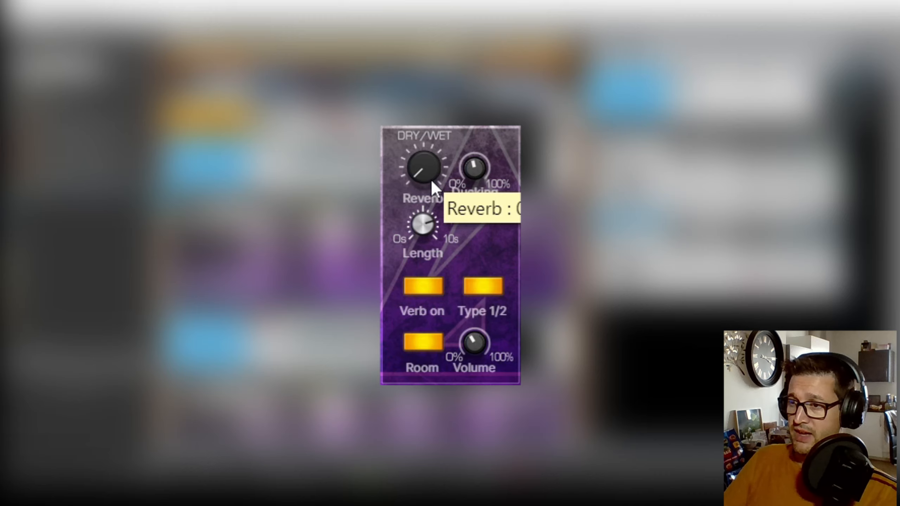
{"action": "left_click_drag", "start_coordinate": [475, 168], "coordinate": [478, 184]}
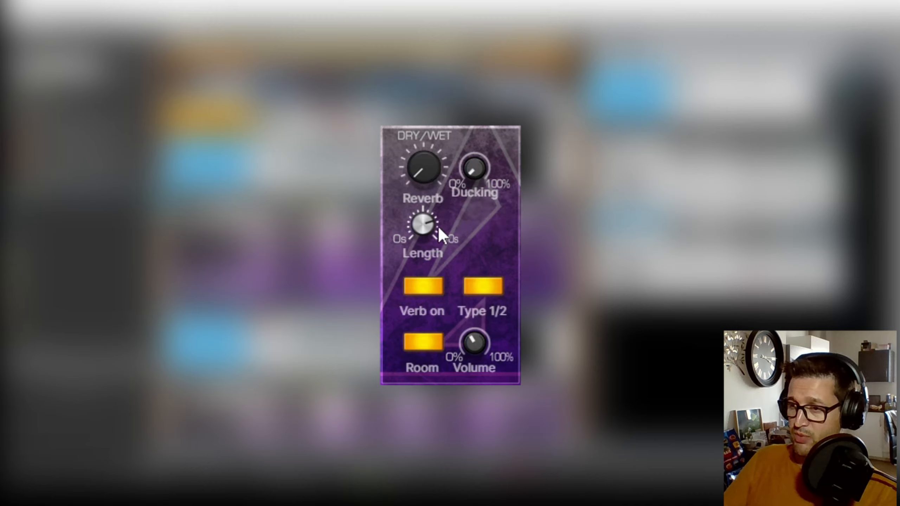
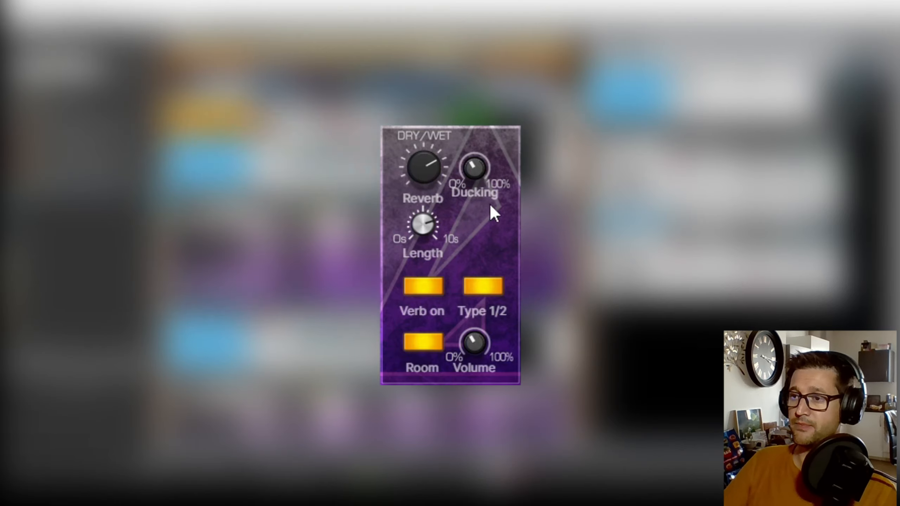
Adjust the Reverb dry/wet amount, Length and Ducking on the Main track's Toolbox.
{"action": "left_click_drag", "start_coordinate": [437, 173], "coordinate": [480, 173]}
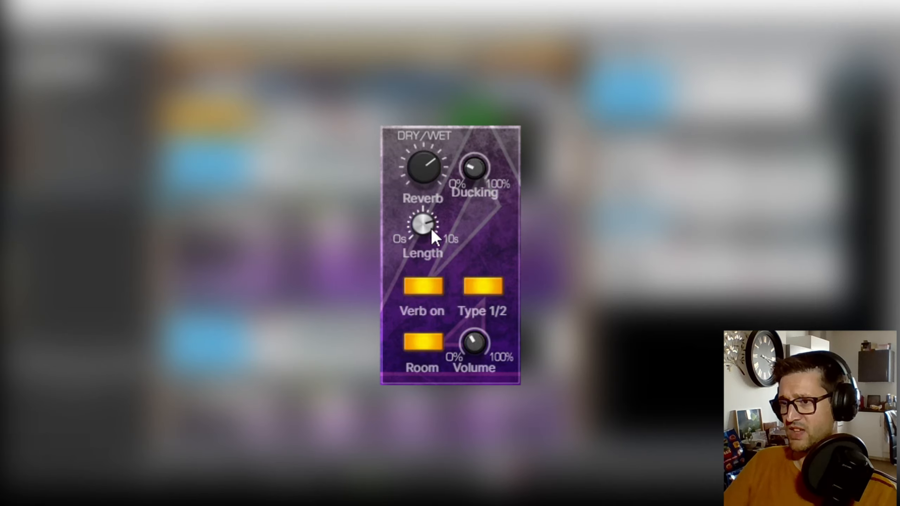
{"action": "left_click_drag", "start_coordinate": [428, 225], "coordinate": [443, 174]}
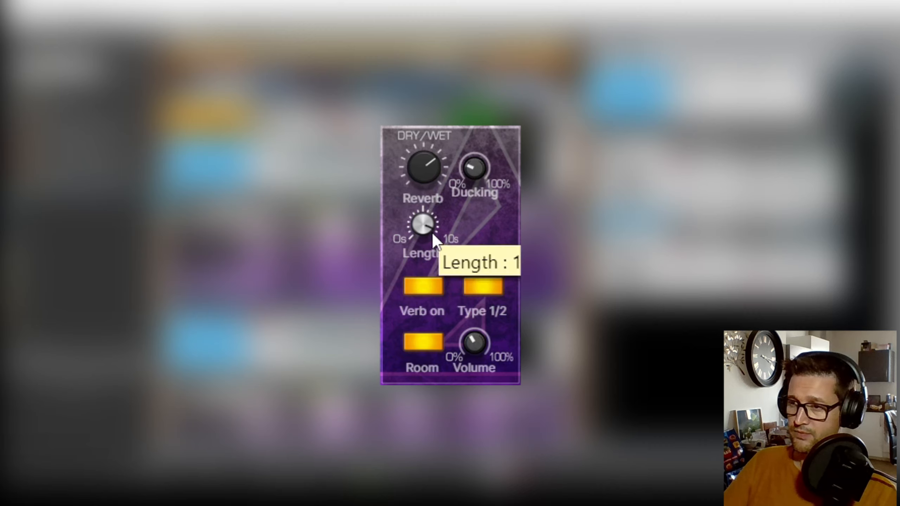
{"action": "mouse_move", "coordinate": [432, 184]}
{"action": "left_click_drag", "start_coordinate": [433, 184], "coordinate": [437, 159]}
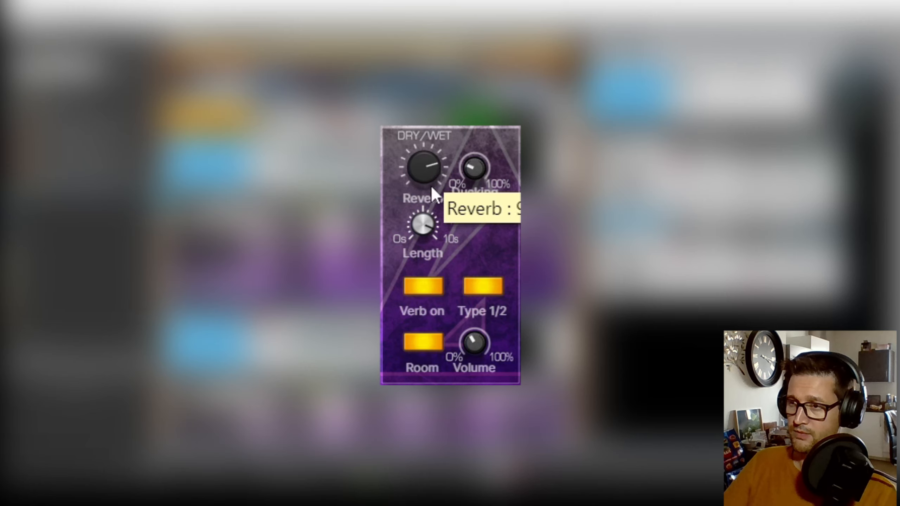
{"action": "left_click_drag", "start_coordinate": [469, 170], "coordinate": [484, 154]}
{"action": "left_click_drag", "start_coordinate": [436, 173], "coordinate": [436, 177]}
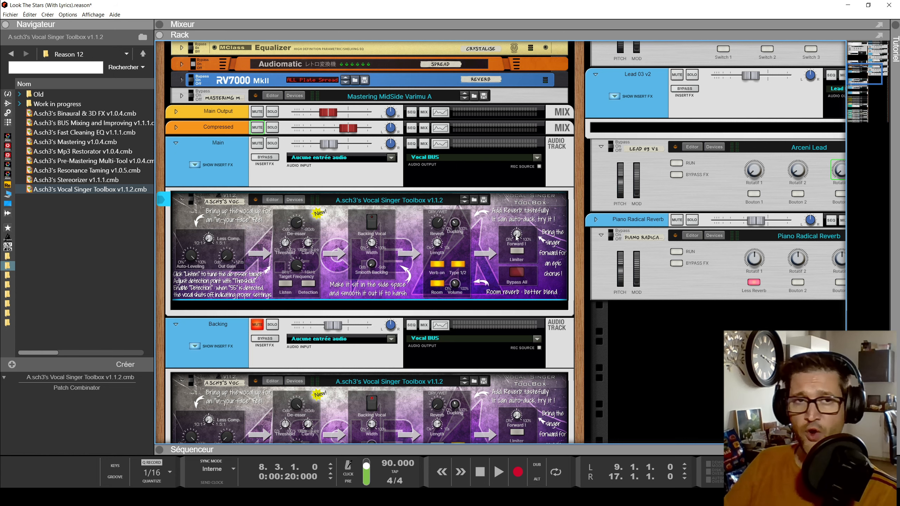
Place the playhead at bar 40.3, just before Groove 02, and adjust Forward on the Main track's Toolbox.
{"action": "key", "text": "F5"}
{"action": "key", "text": "F6"}
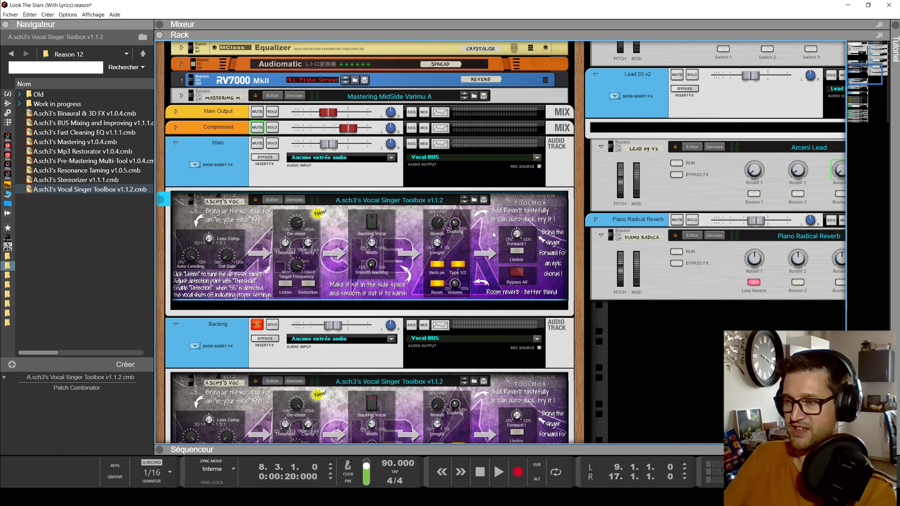
{"action": "key", "text": "F7"}
{"action": "scroll", "coordinate": [519, 229], "scroll_direction": "right", "scroll_amount": 10}
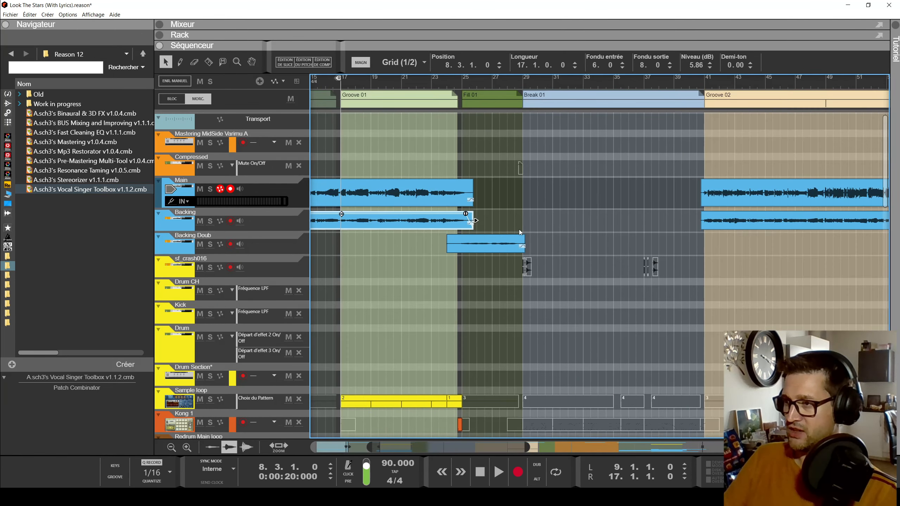
{"action": "left_click", "coordinate": [454, 85]}
{"action": "left_click", "coordinate": [450, 83]}
{"action": "scroll", "coordinate": [467, 180], "scroll_direction": "up", "scroll_amount": 2}
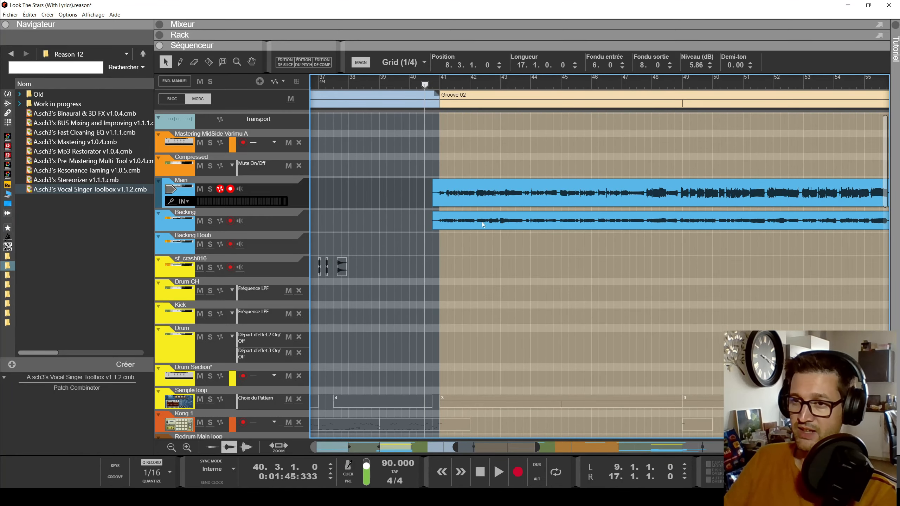
{"action": "key", "text": "F6"}
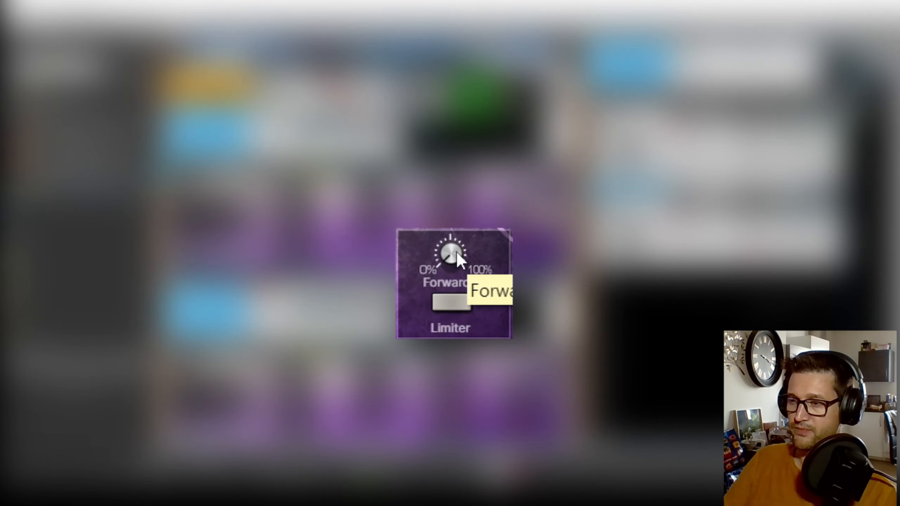
{"action": "left_click_drag", "start_coordinate": [459, 241], "coordinate": [459, 227]}
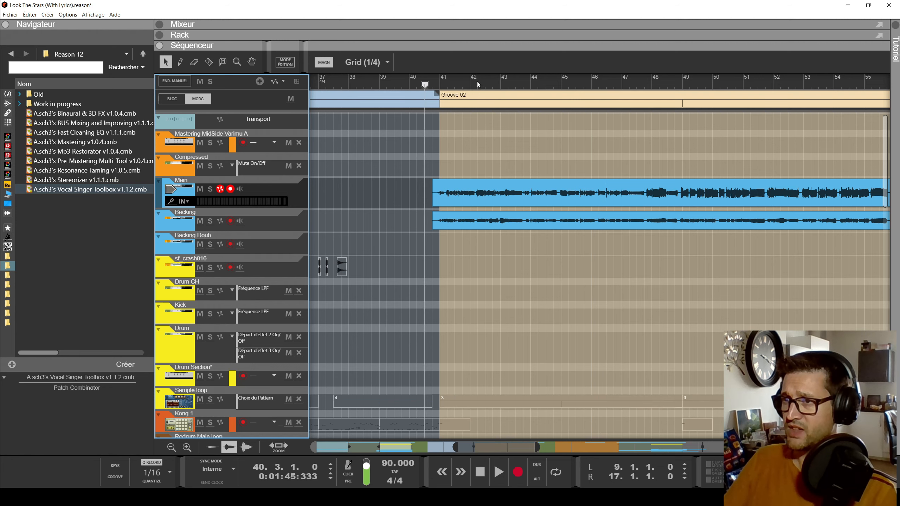
Open the Main vocal clip in Groove 02 for slice editing and play it from bar 41.3.
{"action": "left_click", "coordinate": [515, 195]}
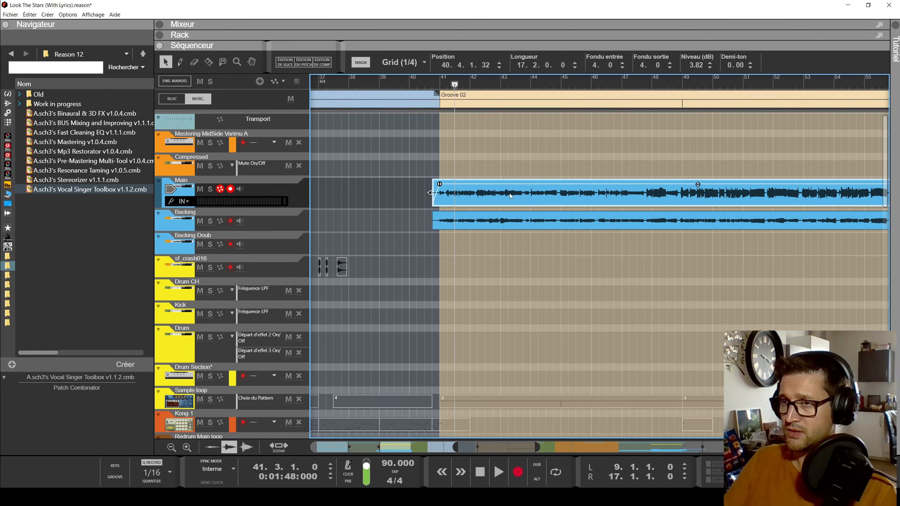
{"action": "left_click", "coordinate": [286, 62]}
{"action": "scroll", "coordinate": [408, 207], "scroll_direction": "up", "scroll_amount": 3}
{"action": "scroll", "coordinate": [456, 228], "scroll_direction": "left", "scroll_amount": 1}
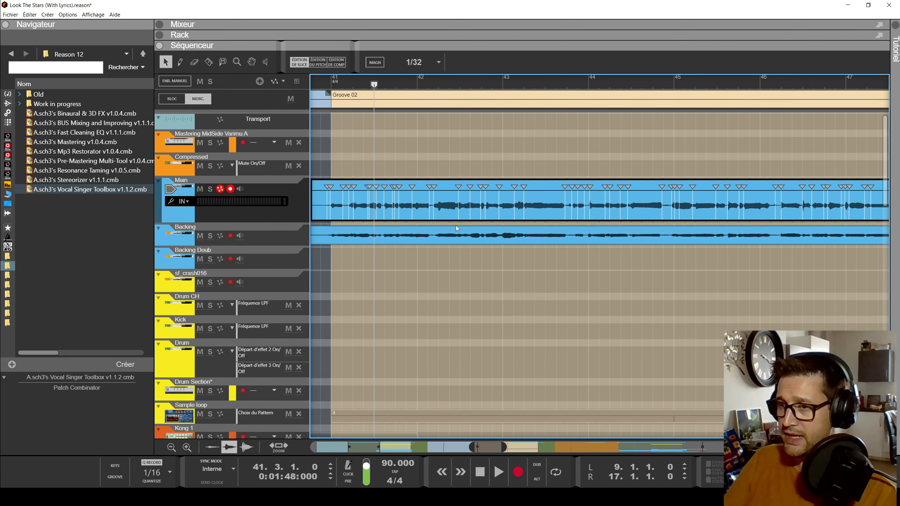
{"action": "left_click", "coordinate": [496, 469]}
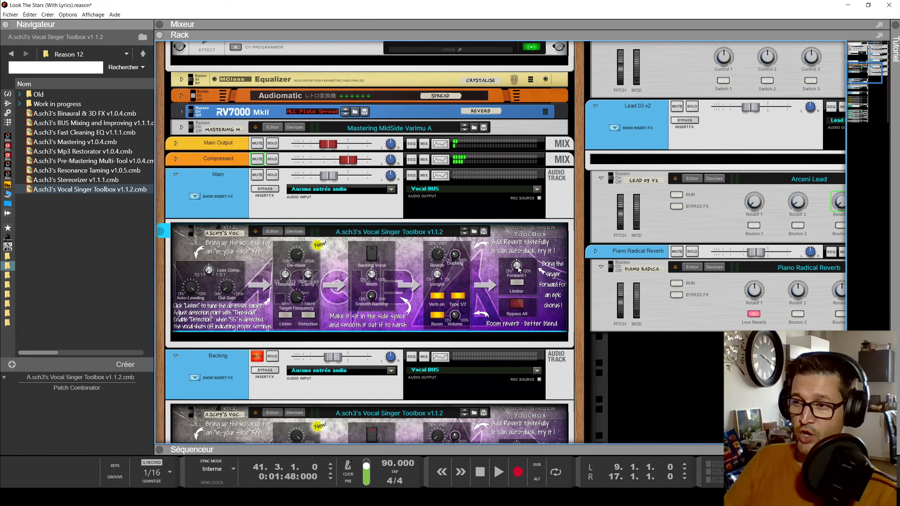
Try higher Forward amounts on the Main track's Toolbox, including 71, and reset the knob to its default.
{"action": "mouse_move", "coordinate": [518, 269]}
{"action": "left_click_drag", "start_coordinate": [518, 269], "coordinate": [520, 250]}
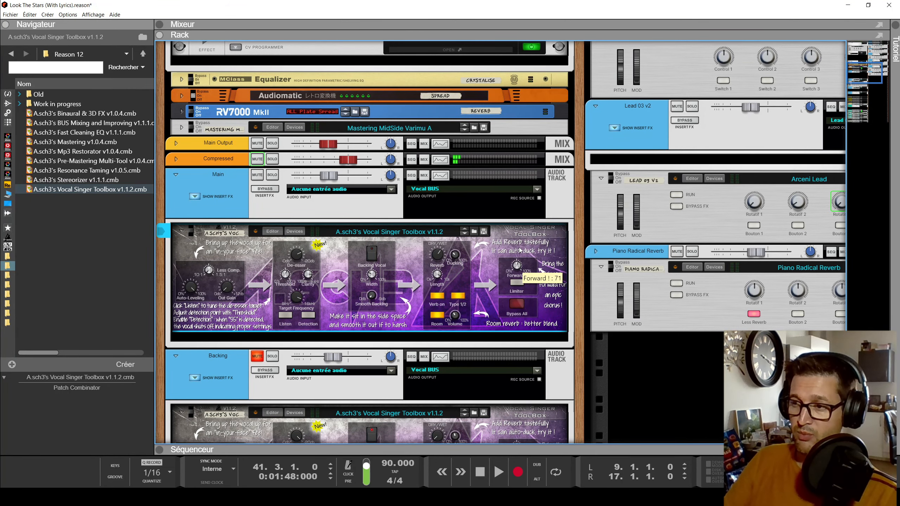
{"action": "key", "text": "F7"}
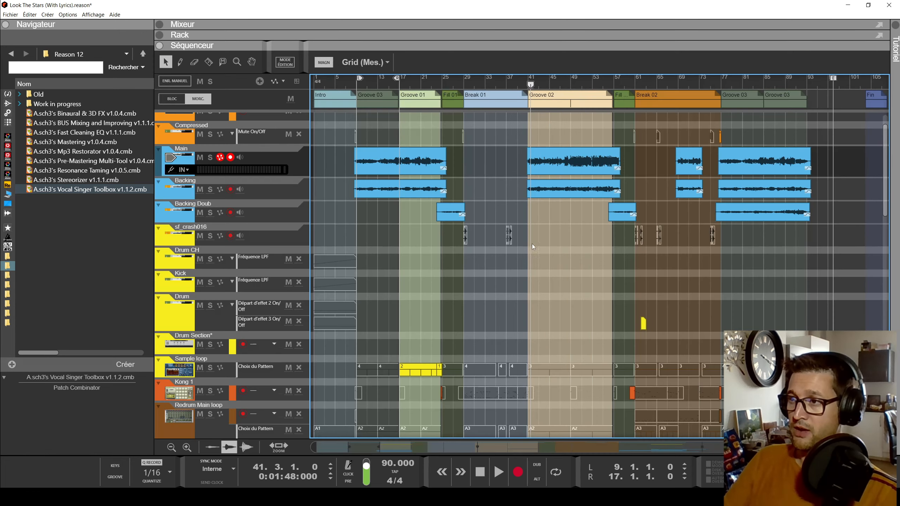
{"action": "key", "text": "F5"}
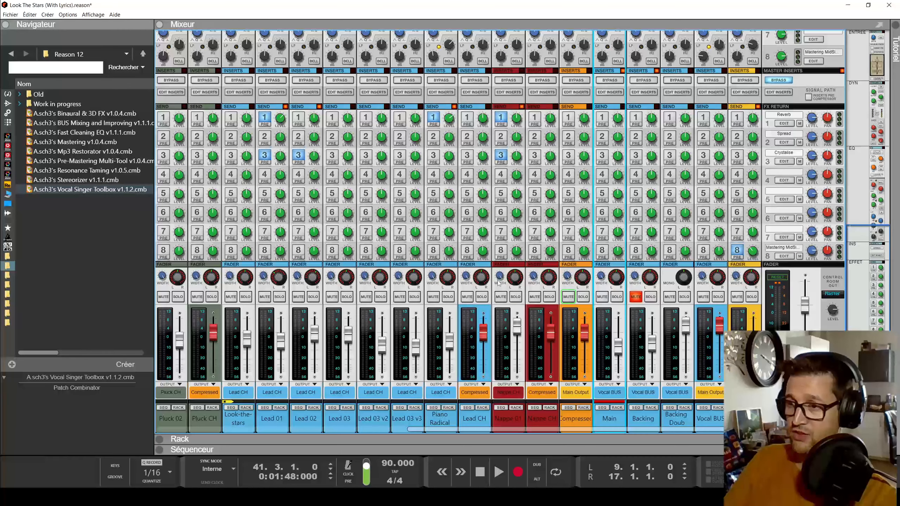
{"action": "key", "text": "F6"}
{"action": "left_click_drag", "start_coordinate": [517, 267], "coordinate": [517, 249]}
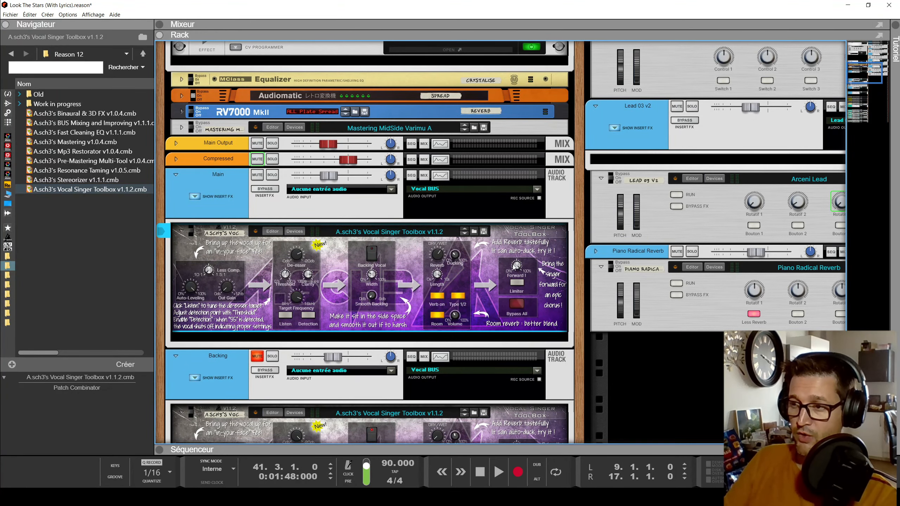
{"action": "left_click", "coordinate": [516, 269], "text": "ctrl"}
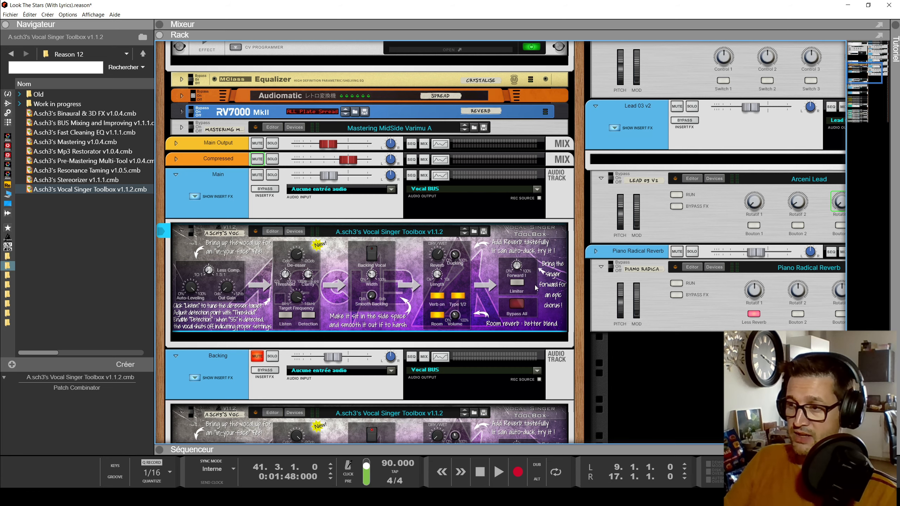
Reset Forward on the Backing track's Toolbox and fine-tune its amount.
{"action": "scroll", "coordinate": [525, 267], "scroll_direction": "down", "scroll_amount": 5}
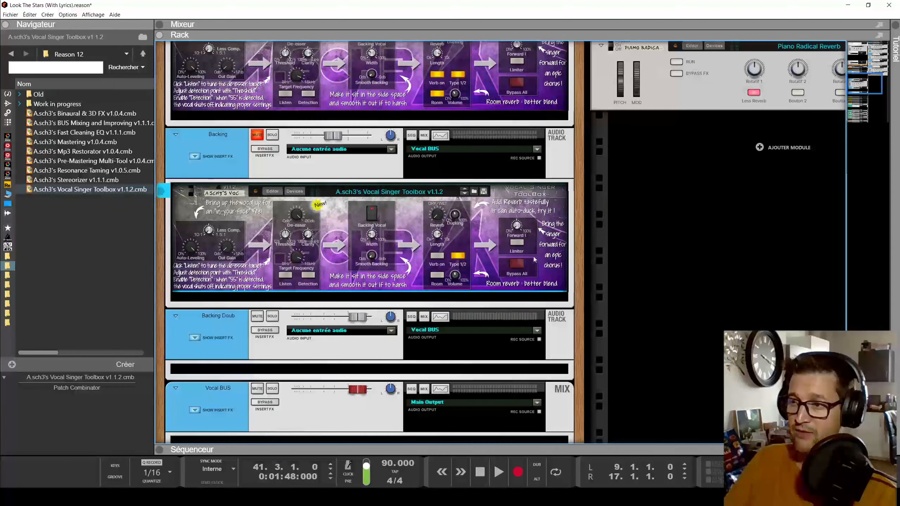
{"action": "mouse_move", "coordinate": [517, 228]}
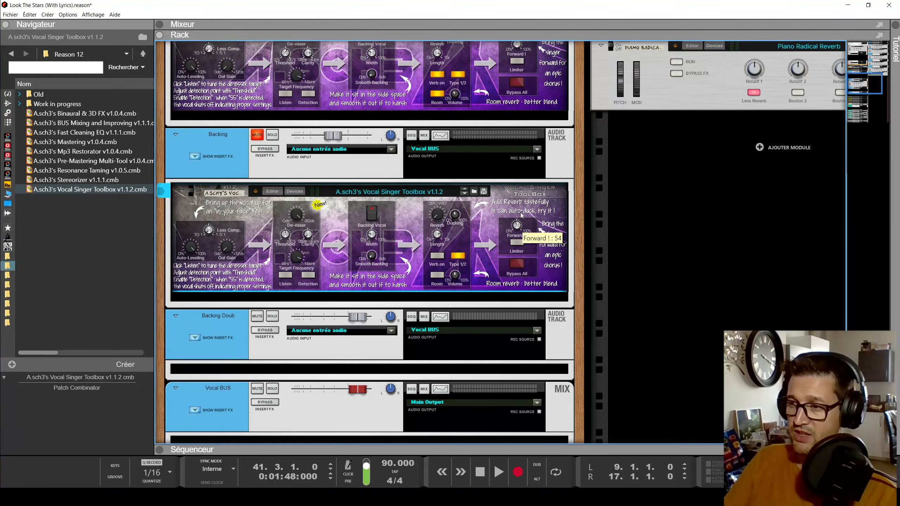
{"action": "scroll", "coordinate": [530, 241], "scroll_direction": "up", "scroll_amount": 2}
{"action": "left_click", "coordinate": [519, 322], "text": "ctrl"}
{"action": "left_click_drag", "start_coordinate": [519, 322], "coordinate": [525, 309]}
Create an automation lane for the Forward knob of the Main track's Toolbox.
{"action": "key", "text": "F7"}
{"action": "scroll", "coordinate": [533, 163], "scroll_direction": "up", "scroll_amount": 2}
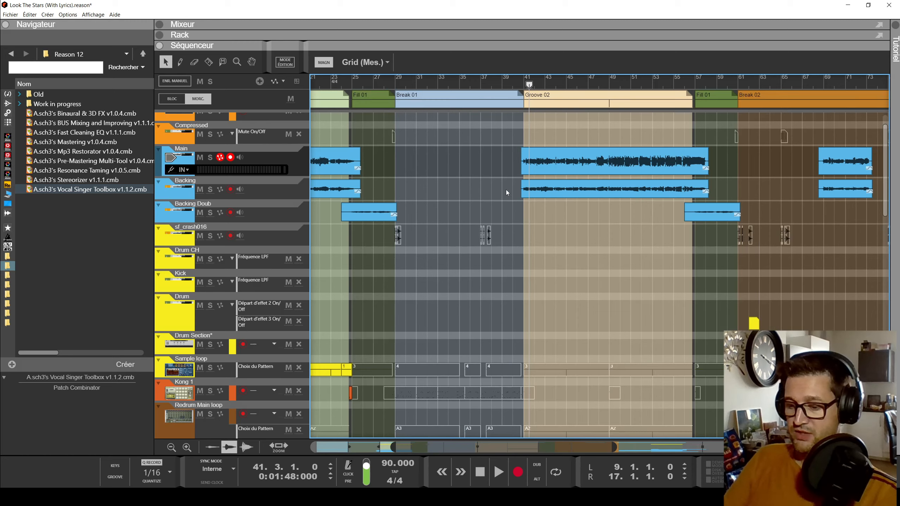
{"action": "key", "text": "F6"}
{"action": "right_click", "coordinate": [516, 136]}
{"action": "left_click", "coordinate": [534, 144]}
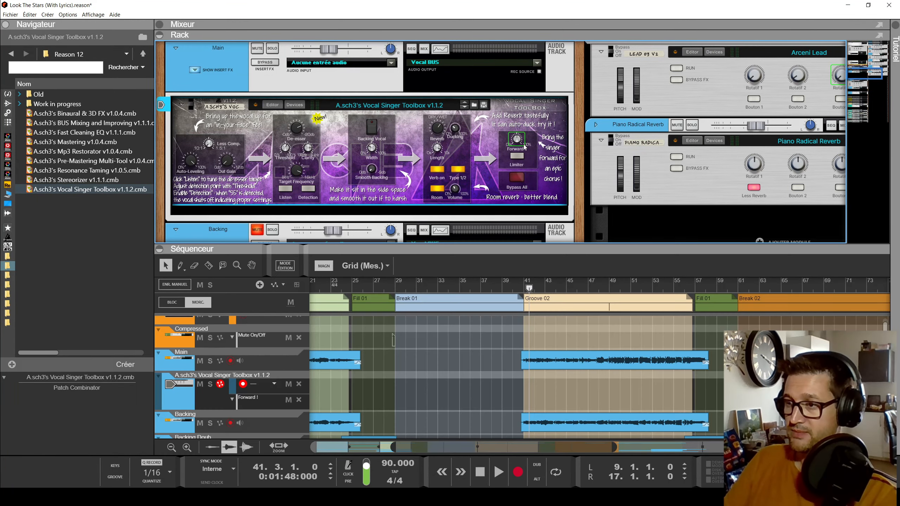
Draw a Forward automation clip spanning the Groove 02 section and add an automation point near its end.
{"action": "key", "text": "F7"}
{"action": "scroll", "coordinate": [533, 199], "scroll_direction": "up", "scroll_amount": 2}
{"action": "left_click_drag", "start_coordinate": [533, 199], "coordinate": [744, 184]}
{"action": "left_click", "coordinate": [755, 197], "text": "alt"}
{"action": "left_click", "coordinate": [743, 183]}
{"action": "left_click", "coordinate": [746, 199]}
{"action": "left_click", "coordinate": [747, 196]}
{"action": "left_click", "coordinate": [747, 198]}
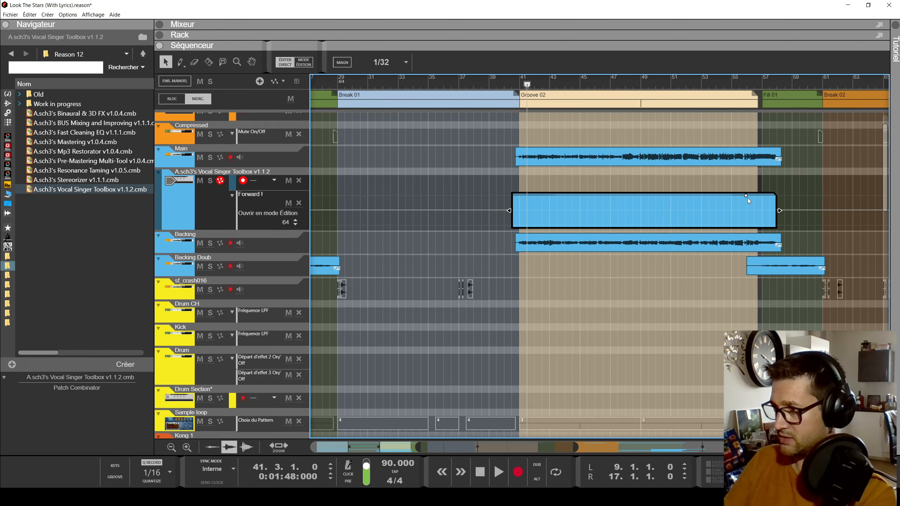
Move the Forward automation point back to about bar 49 in Groove 02, at value 127.
{"action": "left_click_drag", "start_coordinate": [746, 196], "coordinate": [655, 194]}
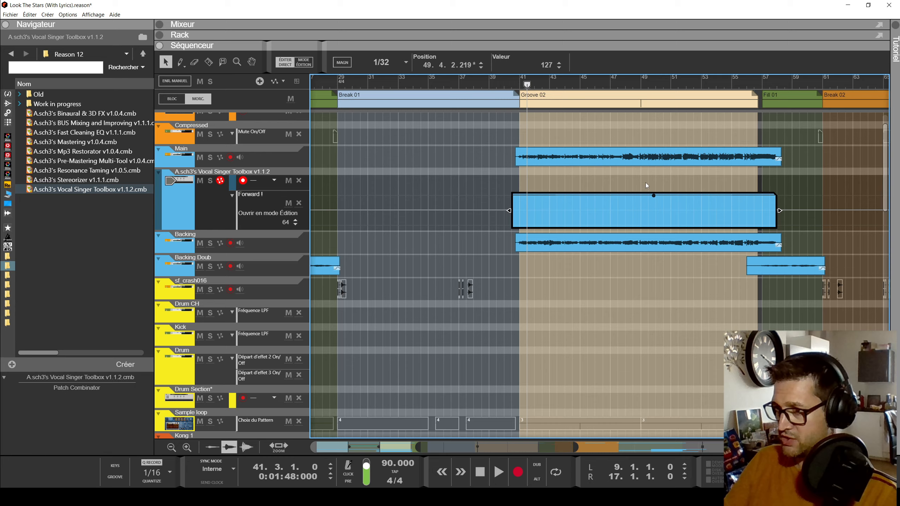
{"action": "left_click", "coordinate": [645, 183]}
{"action": "scroll", "coordinate": [548, 198], "scroll_direction": "down", "scroll_amount": 2}
{"action": "left_click", "coordinate": [547, 197]}
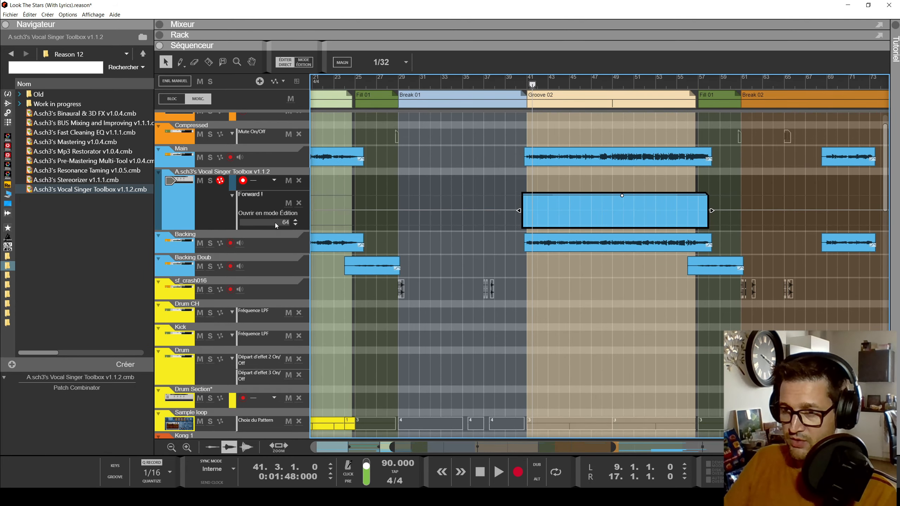
Move the playhead back to bar 9 at the start of Groove 03 and start playback.
{"action": "key", "text": "F5"}
{"action": "key", "text": "F6"}
{"action": "key", "text": "F7"}
{"action": "scroll", "coordinate": [485, 183], "scroll_direction": "left", "scroll_amount": 5}
{"action": "left_click", "coordinate": [488, 184]}
{"action": "left_click", "coordinate": [400, 86]}
{"action": "key", "text": "space"}
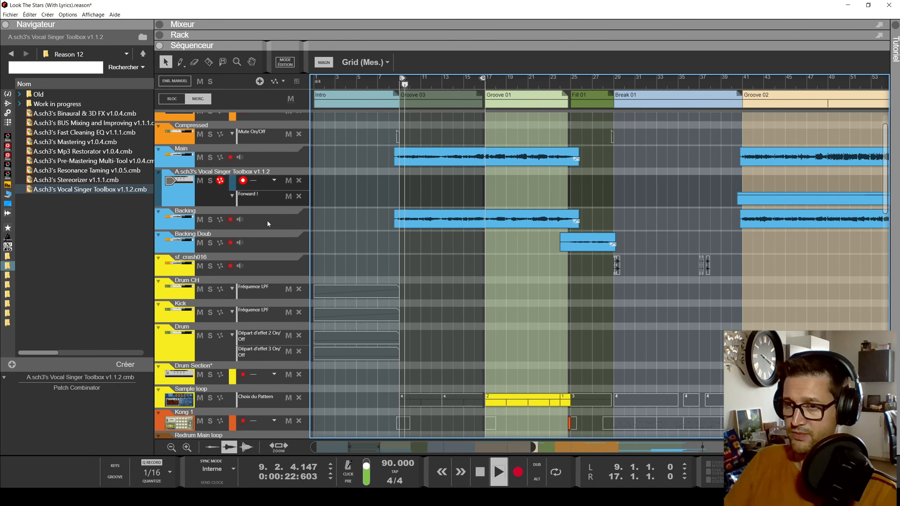
Unmute the Backing track in the rack and lower its level to -15.24 dB.
{"action": "key", "text": "F5"}
{"action": "key", "text": "F6"}
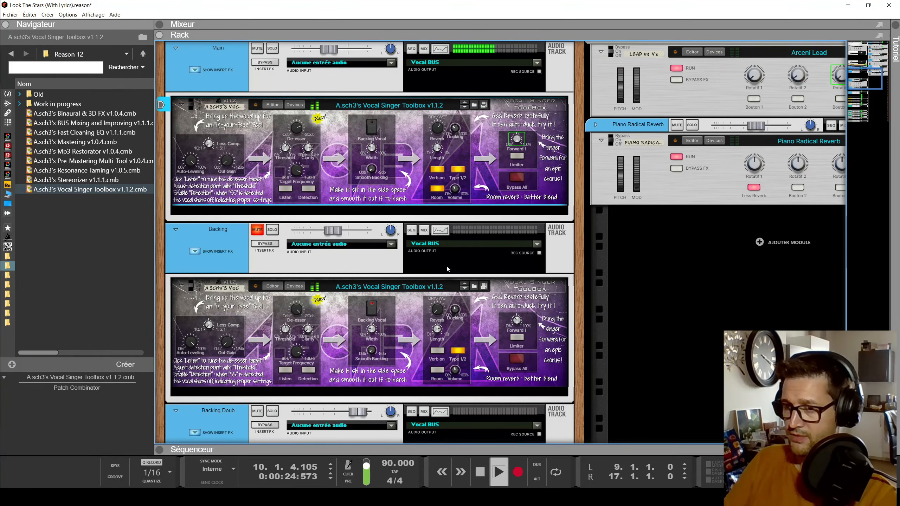
{"action": "left_click", "coordinate": [257, 230]}
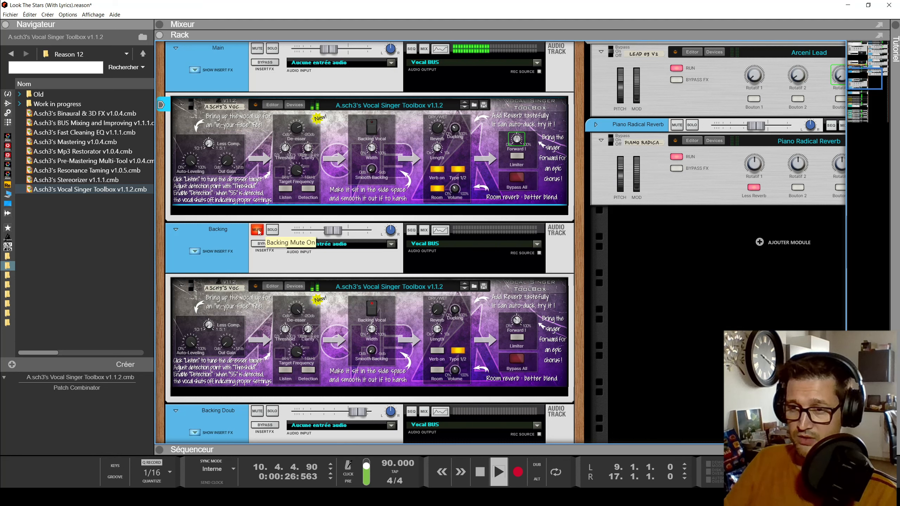
{"action": "left_click", "coordinate": [396, 305]}
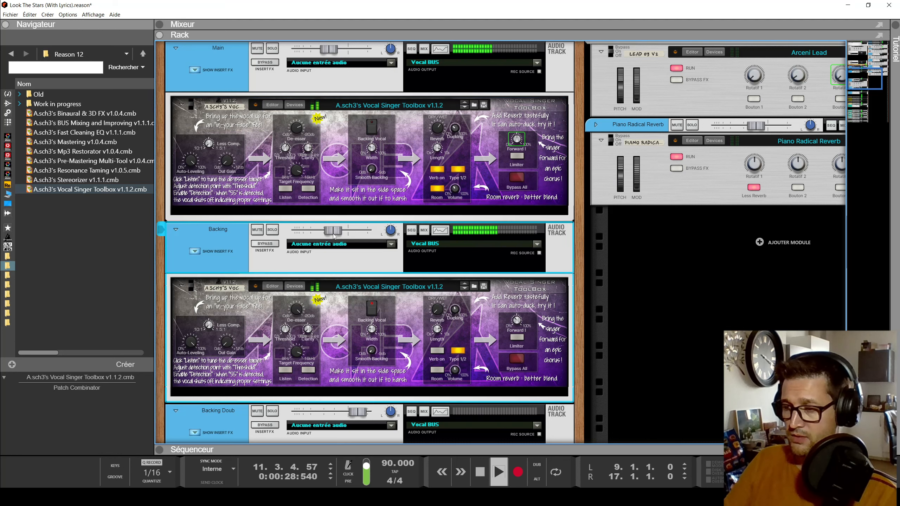
{"action": "left_click", "coordinate": [514, 321]}
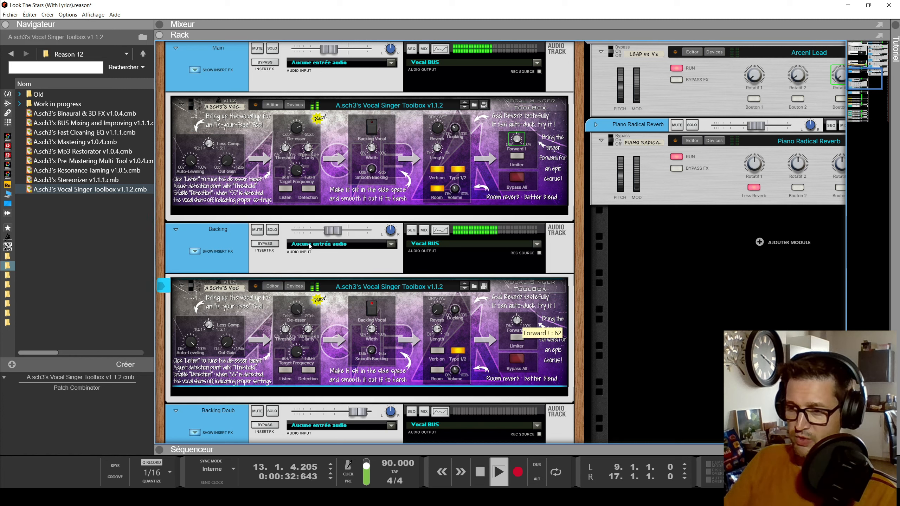
{"action": "mouse_move", "coordinate": [340, 234]}
{"action": "left_mouse_down"}
{"action": "mouse_move", "coordinate": [323, 235]}
{"action": "mouse_move", "coordinate": [332, 235]}
{"action": "left_mouse_up"}
{"action": "left_click", "coordinate": [404, 312]}
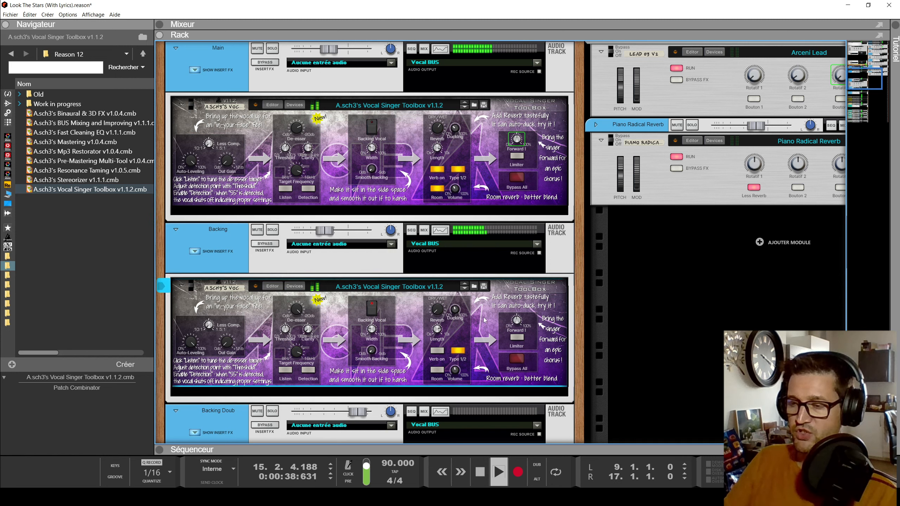
Turn on Room and Verb on in the Backing track's Toolbox and set its Ducking to 47.
{"action": "left_click", "coordinate": [438, 370]}
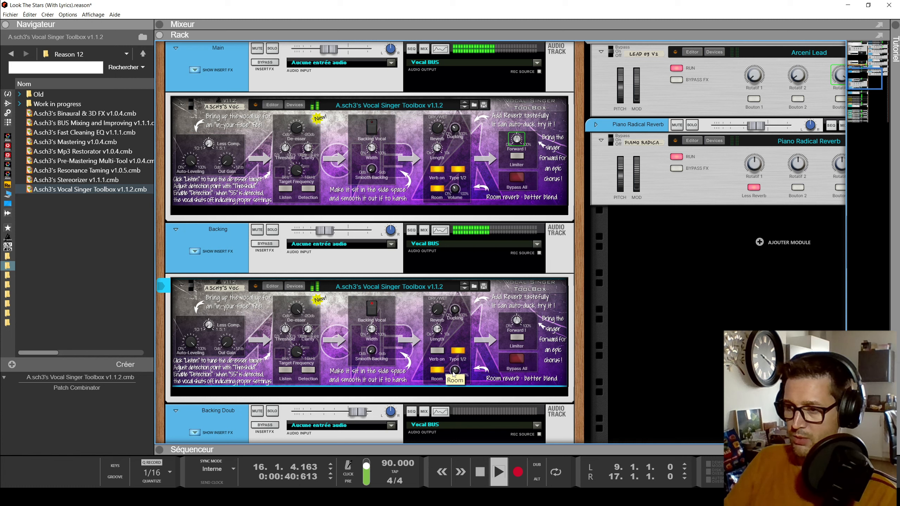
{"action": "left_click", "coordinate": [437, 350]}
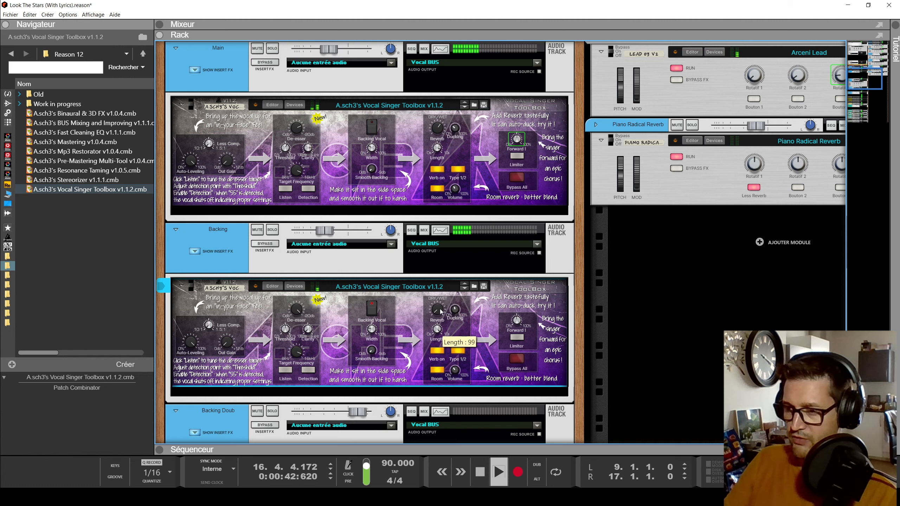
{"action": "mouse_move", "coordinate": [455, 311]}
{"action": "left_mouse_down"}
{"action": "mouse_move", "coordinate": [437, 281]}
{"action": "mouse_move", "coordinate": [439, 315]}
{"action": "mouse_move", "coordinate": [456, 310]}
{"action": "left_mouse_up"}
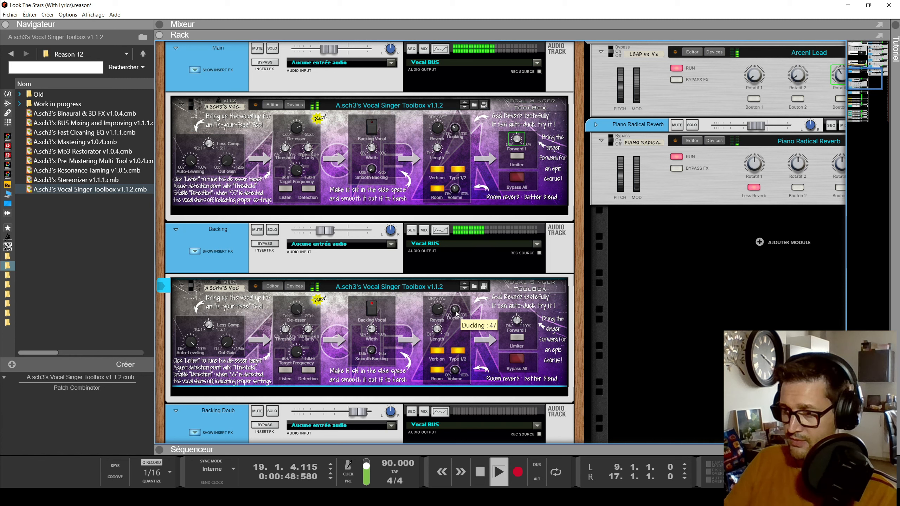
{"action": "mouse_move", "coordinate": [440, 311]}
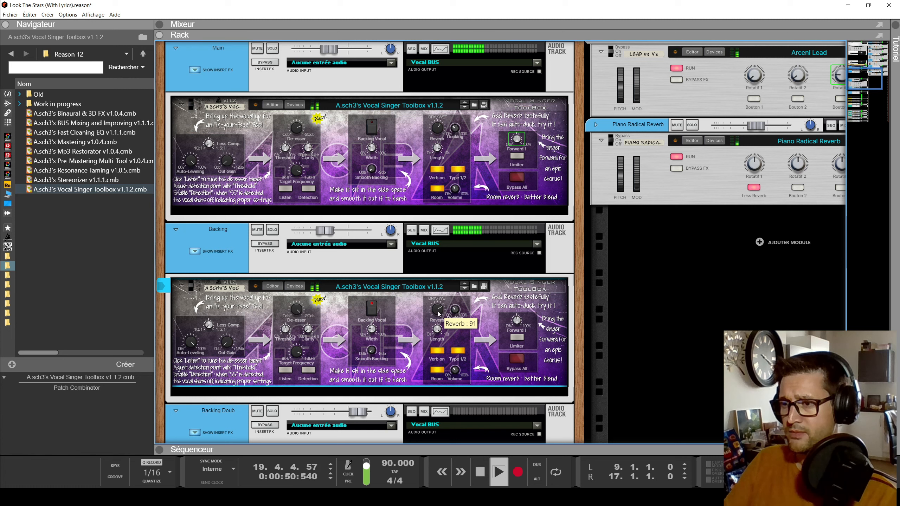
{"action": "left_click", "coordinate": [324, 251]}
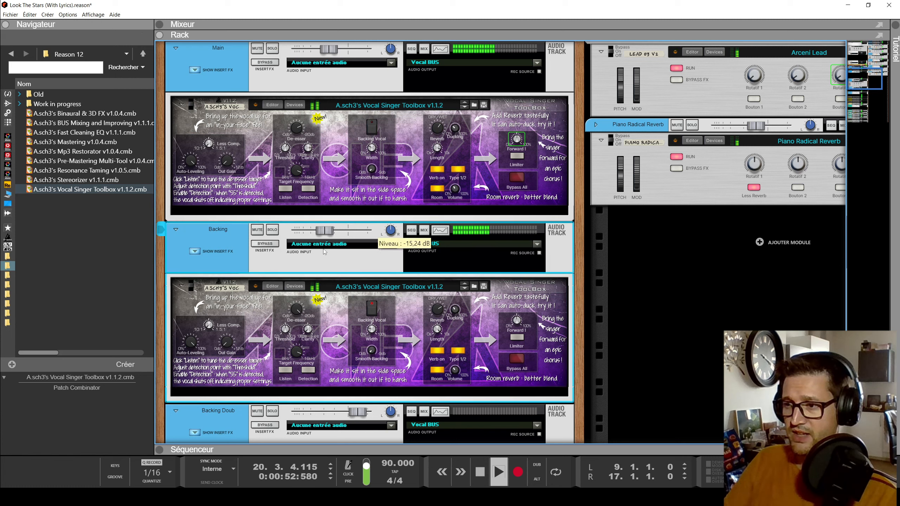
Lower the Backing track's level to -17.57 dB and add the Vocal Singer Toolbox v1.1.2 patch to the Backing Doub track.
{"action": "left_click_drag", "start_coordinate": [325, 232], "coordinate": [327, 234]}
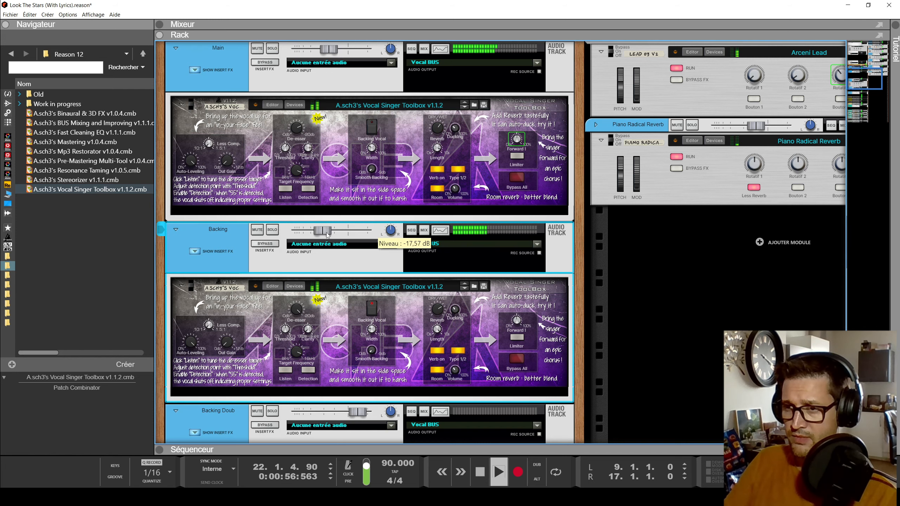
{"action": "scroll", "coordinate": [326, 234], "scroll_direction": "down", "scroll_amount": 3}
{"action": "left_click_drag", "start_coordinate": [92, 190], "coordinate": [321, 339]}
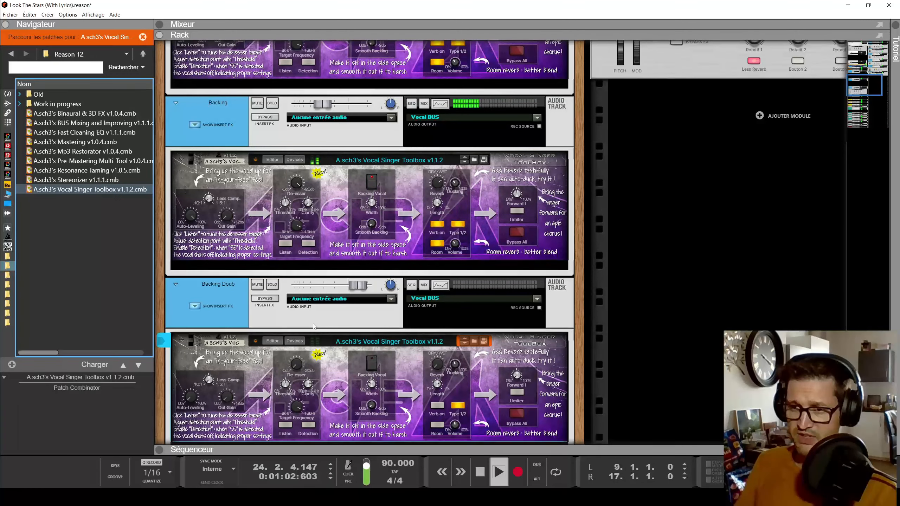
Select the Backing Doub clip around Fill 01 and check that track's Vocal Singer Toolbox in the rack.
{"action": "scroll", "coordinate": [301, 325], "scroll_direction": "down", "scroll_amount": 7}
{"action": "key", "text": "F7"}
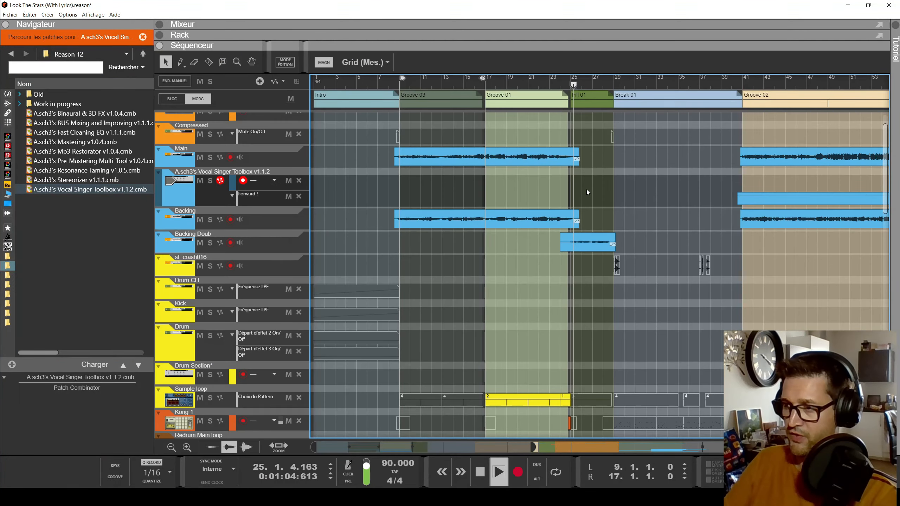
{"action": "left_click", "coordinate": [597, 251]}
{"action": "key", "text": "F5"}
{"action": "key", "text": "F6"}
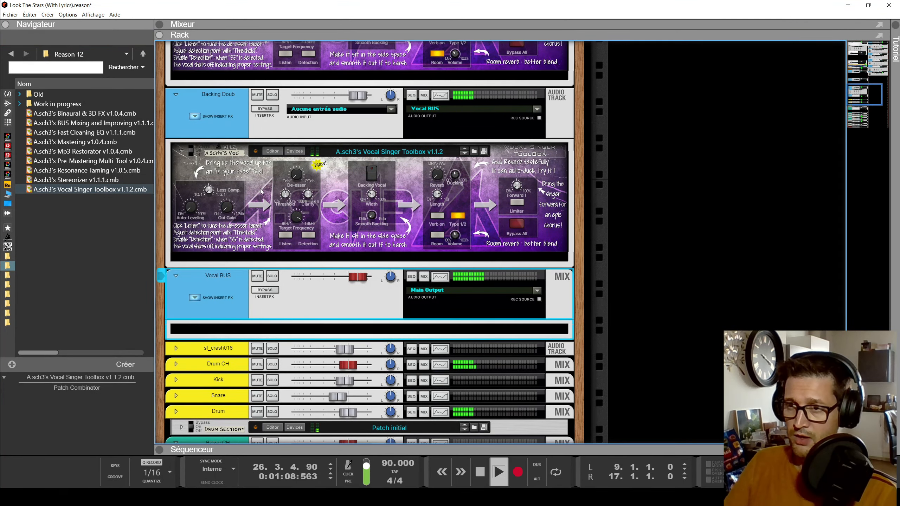
{"action": "left_click", "coordinate": [260, 191]}
{"action": "key", "text": "F7"}
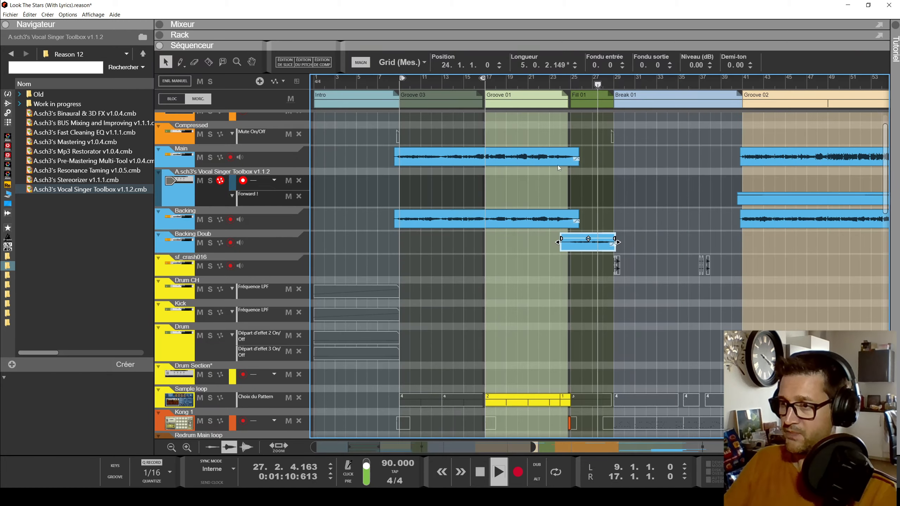
Select the Main and Backing clips spanning Groove 03 and Groove 01, and stop playback.
{"action": "left_click_drag", "start_coordinate": [511, 143], "coordinate": [492, 273]}
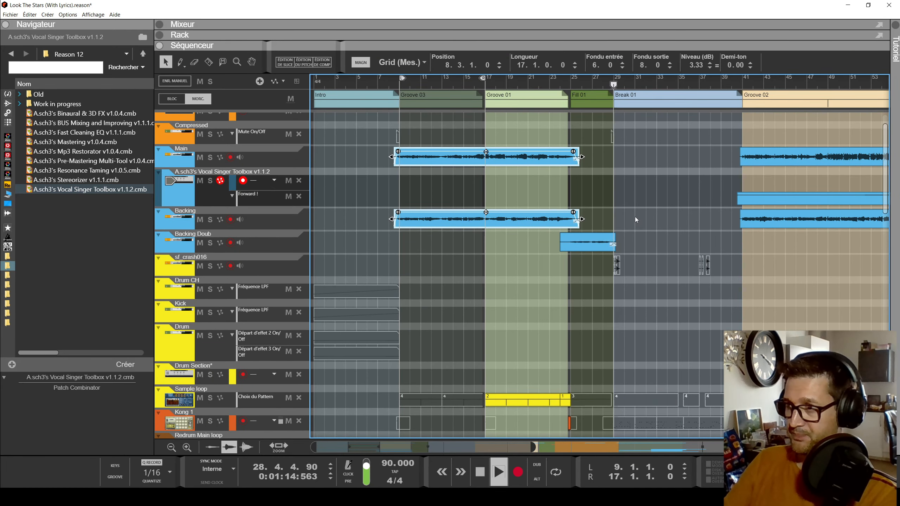
{"action": "key", "text": "F6"}
{"action": "key", "text": "F6"}
{"action": "key", "text": "space"}
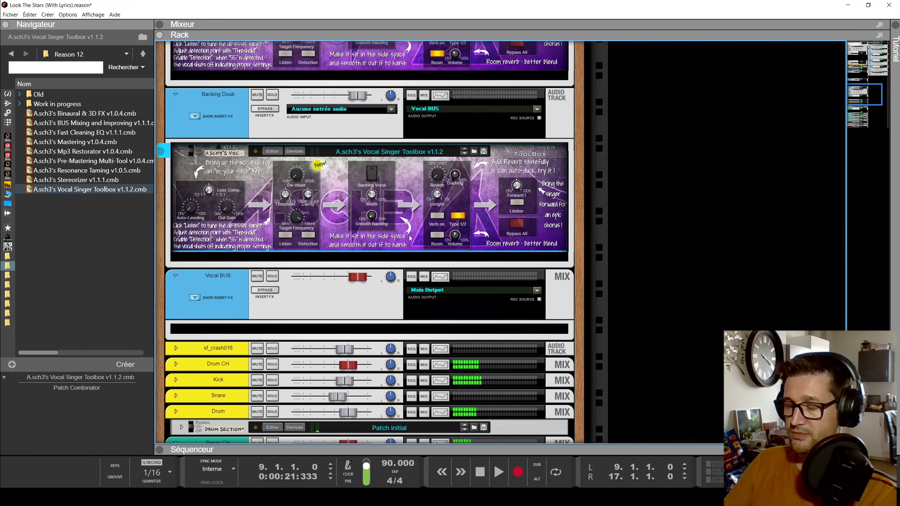
Turn on Verb on in the Backing Doub track's Toolbox and set its Reverb to 107.
{"action": "key", "text": "F5"}
{"action": "key", "text": "F7"}
{"action": "key", "text": "F6"}
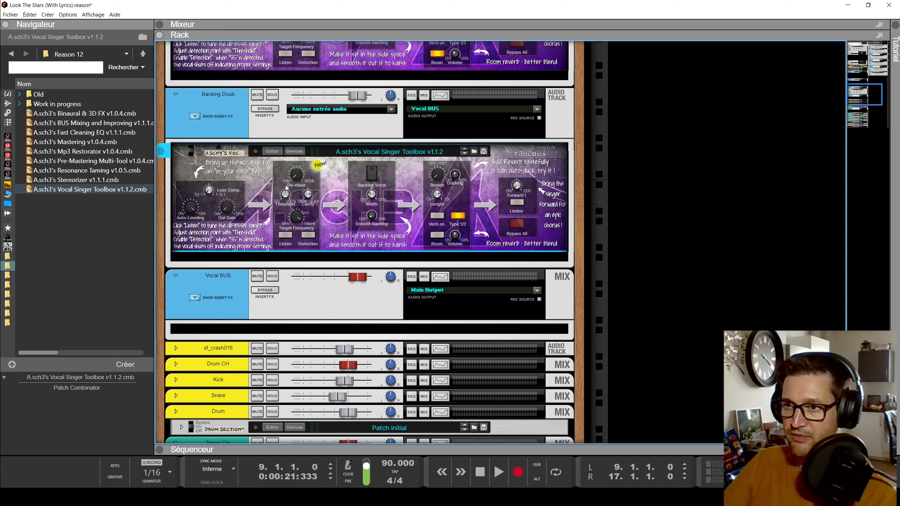
{"action": "mouse_move", "coordinate": [300, 178]}
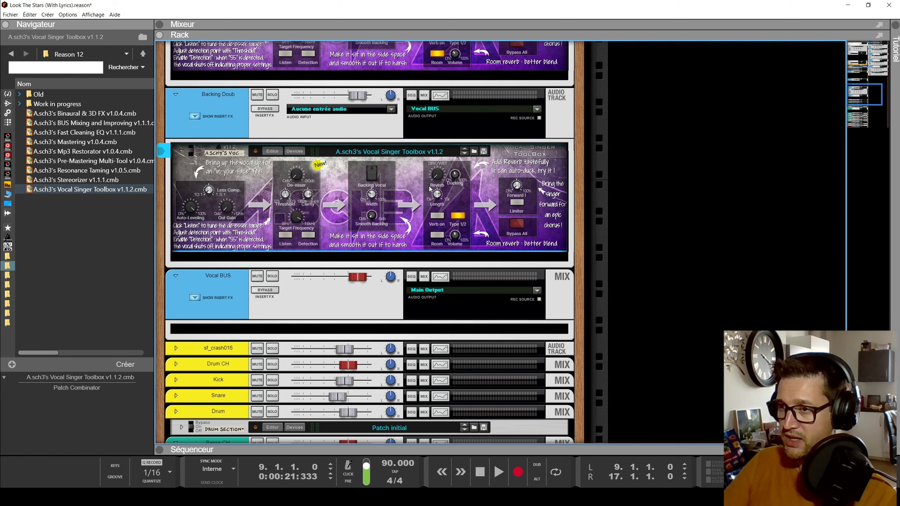
{"action": "left_click", "coordinate": [438, 216]}
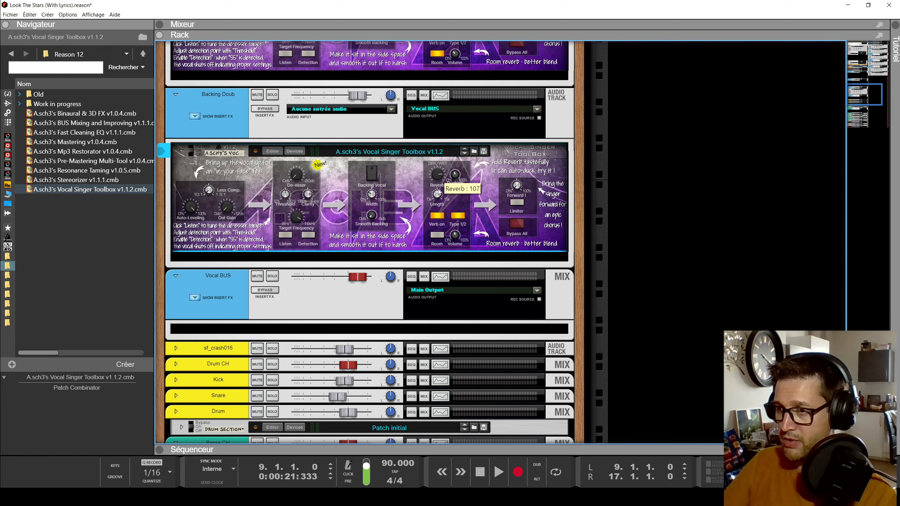
Start playback from bar 25, at the beginning of Fill 01, with the rack in view.
{"action": "key", "text": "F7"}
{"action": "left_click", "coordinate": [570, 84]}
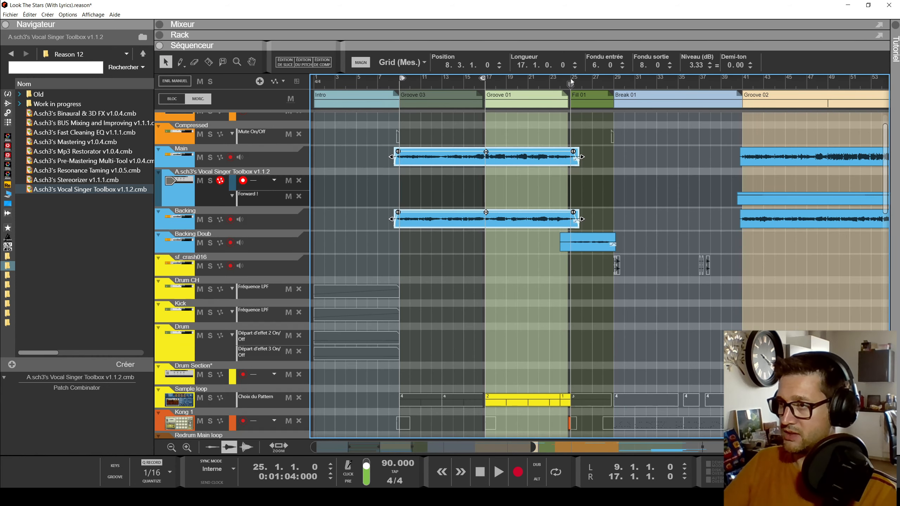
{"action": "key", "text": "space"}
{"action": "key", "text": "F5"}
{"action": "key", "text": "F6"}
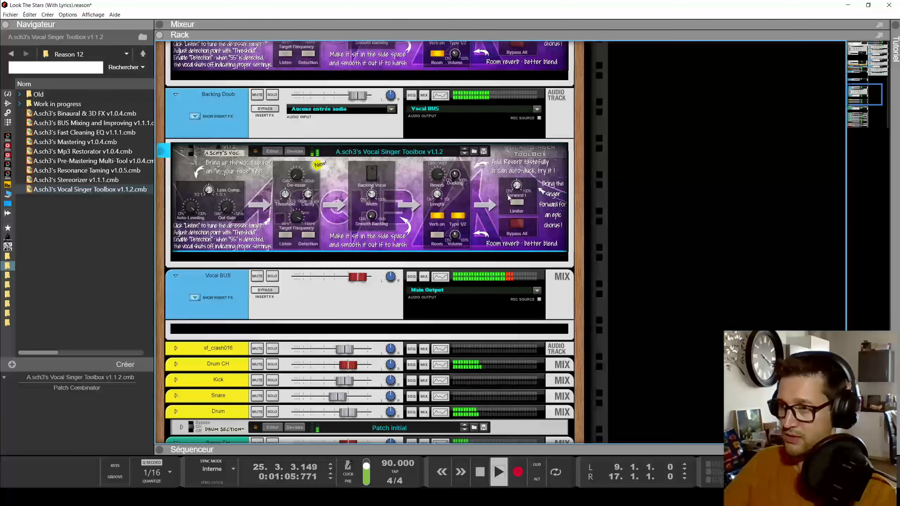
Lower the Backing Doub track's level and reduce its Toolbox Reverb to 105.
{"action": "left_click_drag", "start_coordinate": [357, 95], "coordinate": [343, 104]}
{"action": "left_click", "coordinate": [456, 177]}
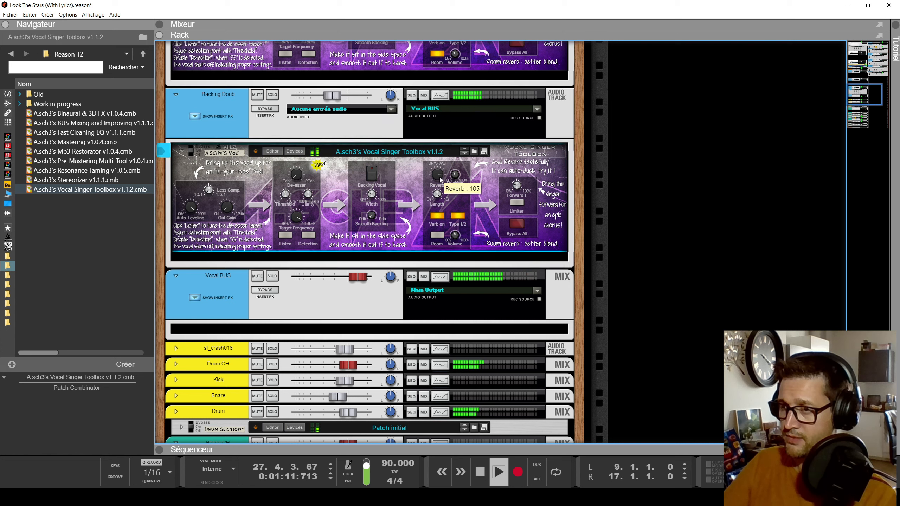
Turn off Type 1/2 in the Backing Doub Toolbox and replay from bar 25 while fine-tuning the Reverb.
{"action": "left_click", "coordinate": [458, 215]}
{"action": "key", "text": "space"}
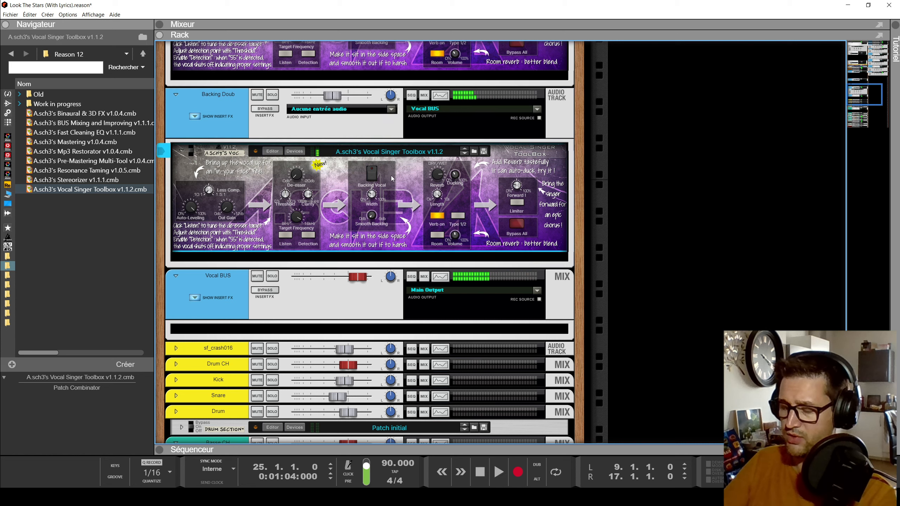
{"action": "key", "text": "space"}
{"action": "mouse_move", "coordinate": [441, 179]}
{"action": "left_mouse_down"}
{"action": "mouse_move", "coordinate": [443, 186]}
{"action": "mouse_move", "coordinate": [457, 169]}
{"action": "mouse_move", "coordinate": [443, 179]}
{"action": "left_mouse_up"}
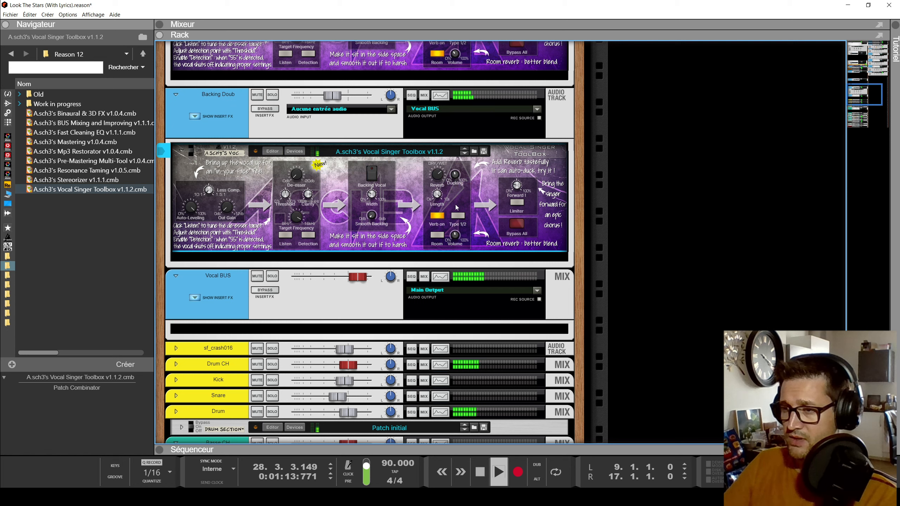
{"action": "key", "text": "space"}
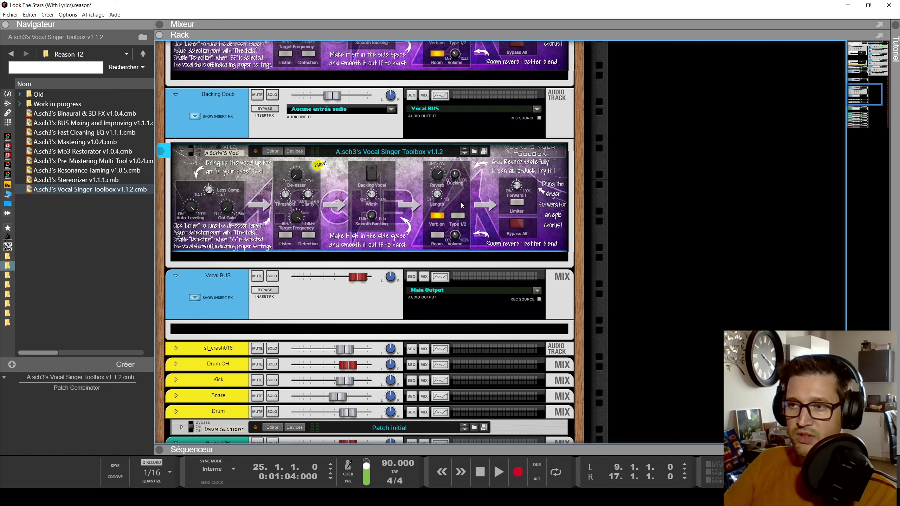
Examine the Backing Doub track's rack settings and where its clips fall across the whole arrangement.
{"action": "key", "text": "F7"}
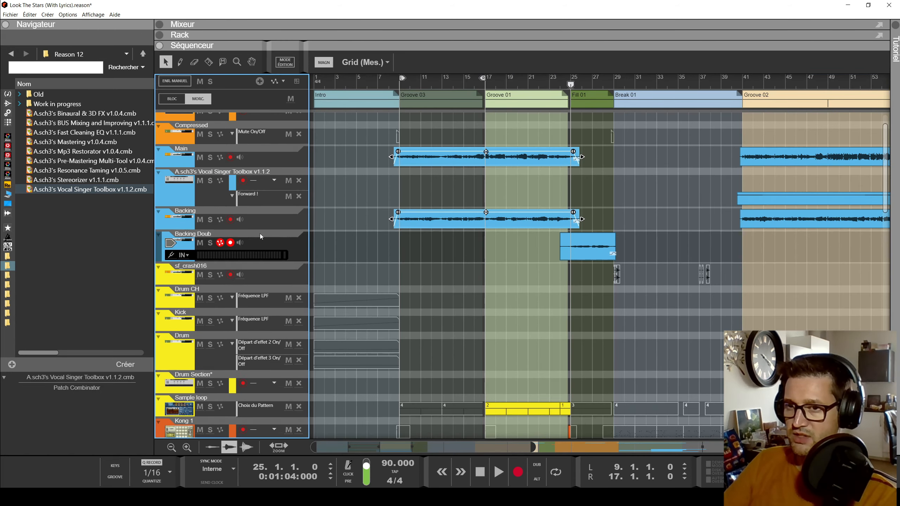
{"action": "key", "text": "F6"}
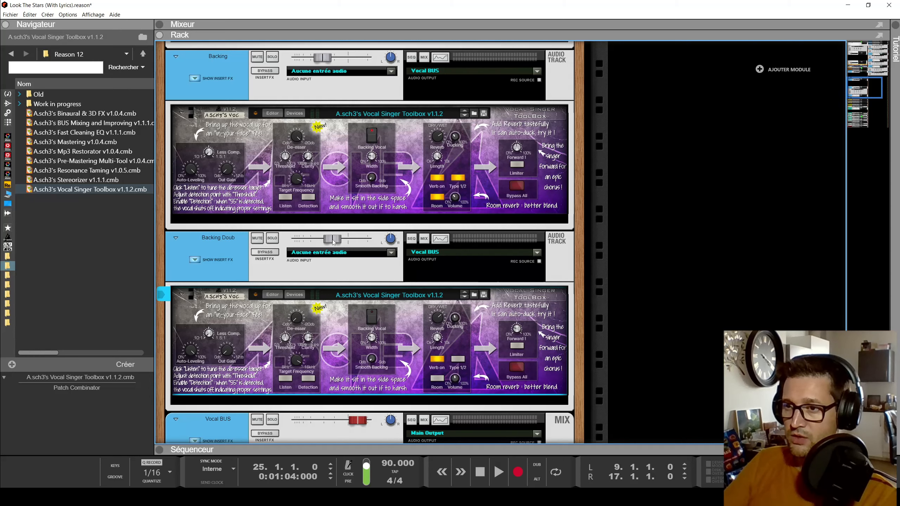
{"action": "left_click", "coordinate": [333, 243]}
{"action": "key", "text": "F5"}
{"action": "key", "text": "F7"}
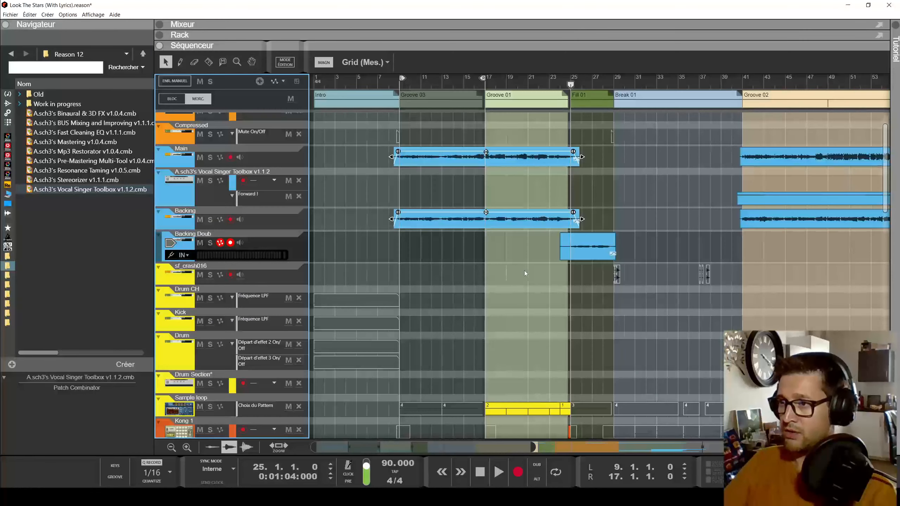
{"action": "left_click", "coordinate": [525, 271]}
{"action": "scroll", "coordinate": [518, 283], "scroll_direction": "down", "scroll_amount": 4}
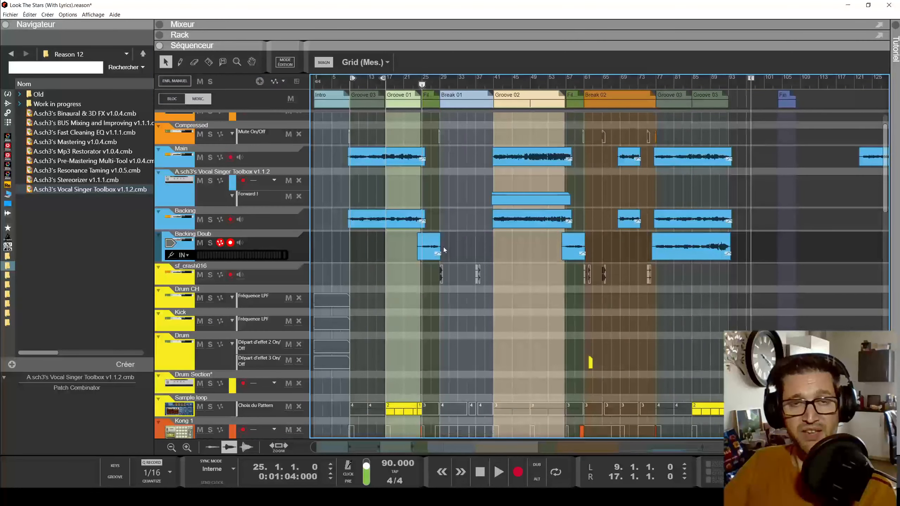
Examine the Vocal BUS channel's signal path, compressor and EQ settings in the mixer.
{"action": "key", "text": "F5"}
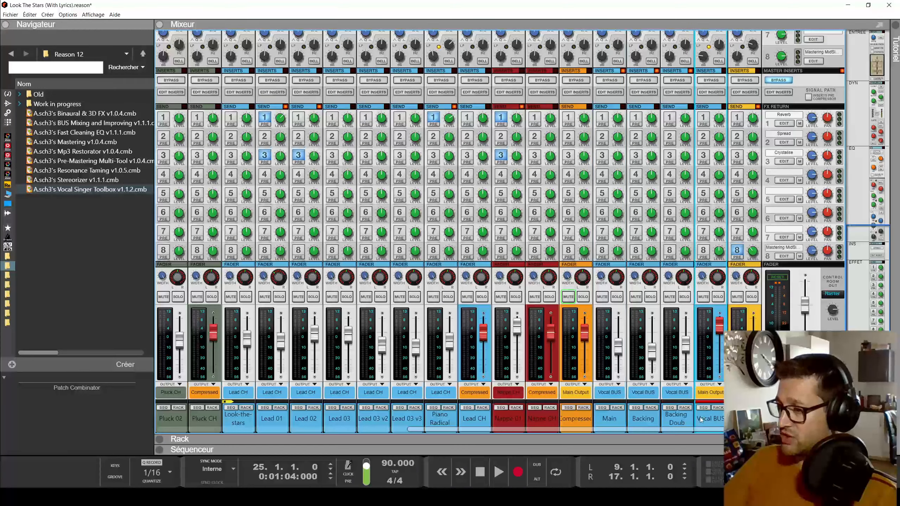
{"action": "scroll", "coordinate": [724, 165], "scroll_direction": "up", "scroll_amount": 2}
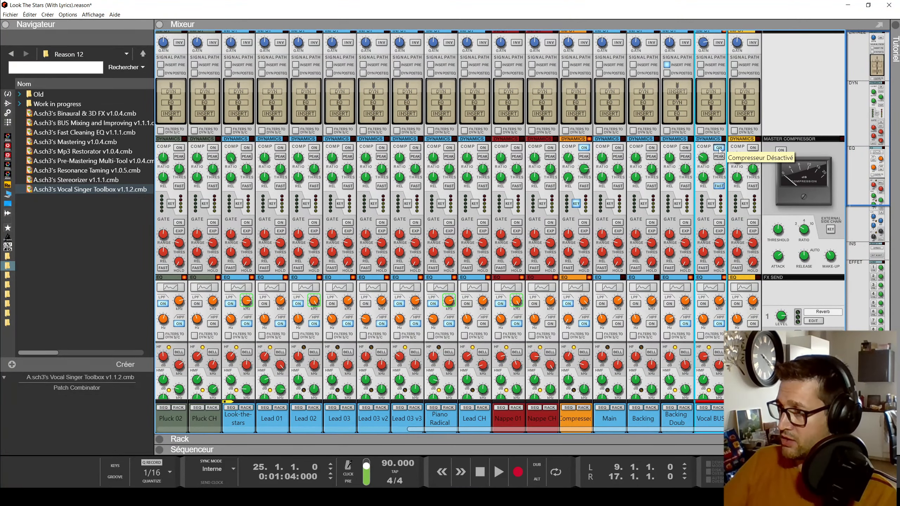
{"action": "scroll", "coordinate": [718, 163], "scroll_direction": "down", "scroll_amount": 5}
{"action": "scroll", "coordinate": [706, 240], "scroll_direction": "up", "scroll_amount": 6}
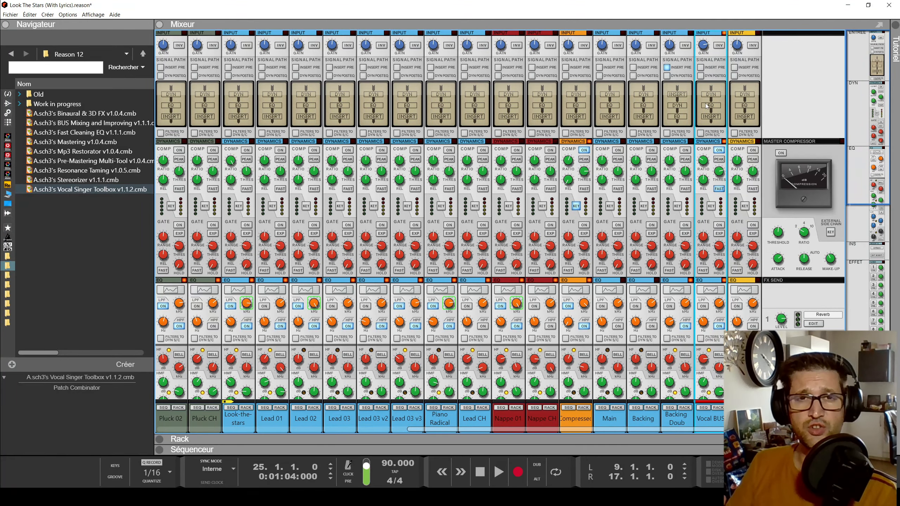
{"action": "scroll", "coordinate": [705, 103], "scroll_direction": "down", "scroll_amount": 5}
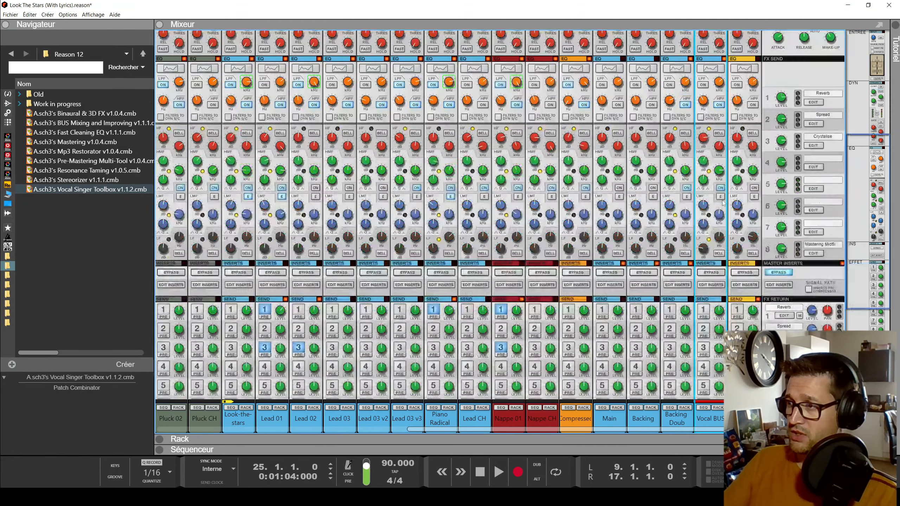
{"action": "scroll", "coordinate": [713, 418], "scroll_direction": "up", "scroll_amount": 5}
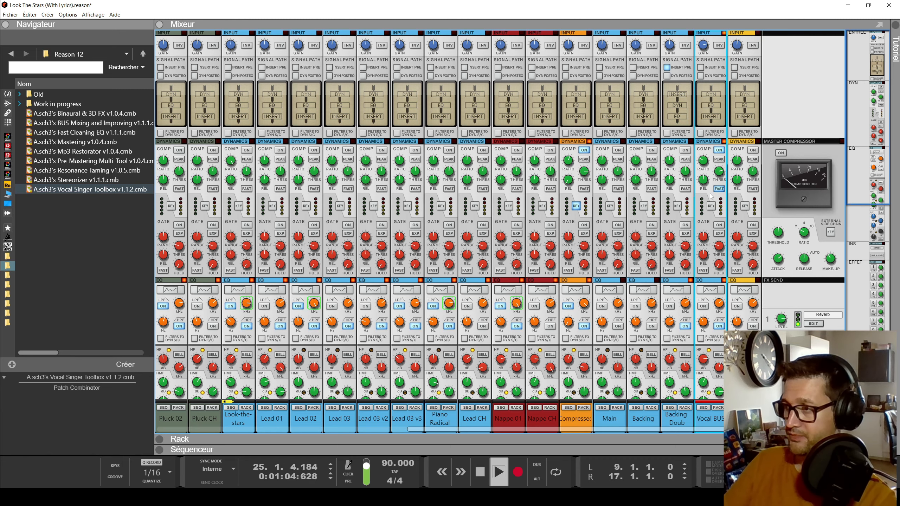
Start playback just before Groove 02 and return to the mixer.
{"action": "key", "text": "F7"}
{"action": "left_click_drag", "start_coordinate": [499, 85], "coordinate": [495, 89]}
{"action": "scroll", "coordinate": [496, 98], "scroll_direction": "up", "scroll_amount": 5}
{"action": "key", "text": "space"}
{"action": "key", "text": "F5"}
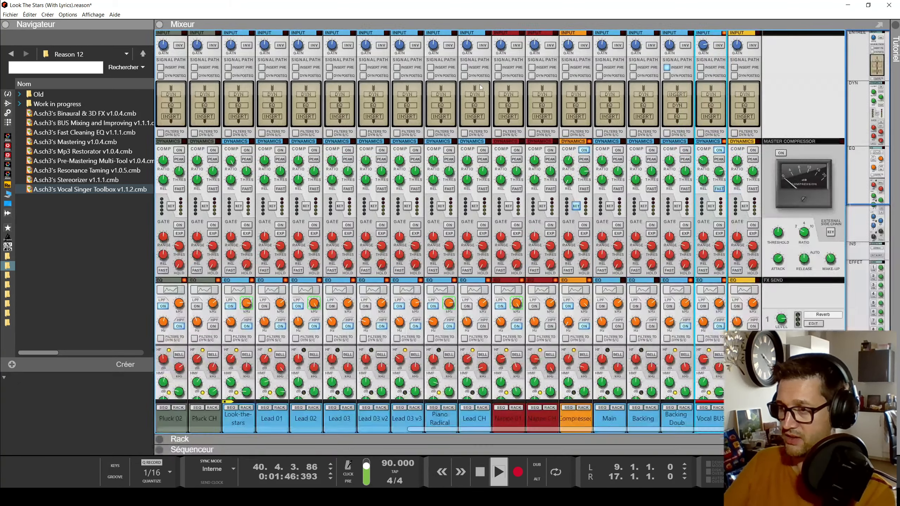
Lower the Vocal BUS fader slightly and raise the Main vocal fader during playback.
{"action": "scroll", "coordinate": [755, 214], "scroll_direction": "down", "scroll_amount": 10}
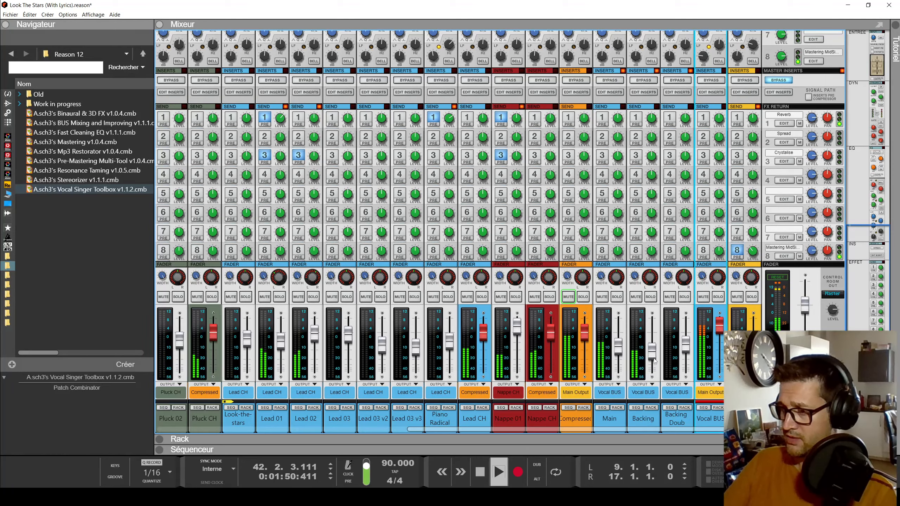
{"action": "left_click", "coordinate": [618, 350]}
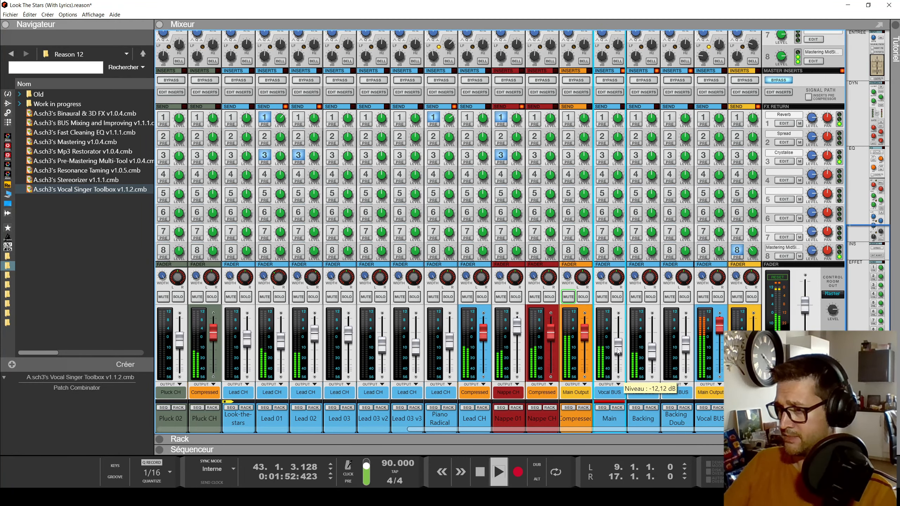
{"action": "left_click", "coordinate": [720, 330]}
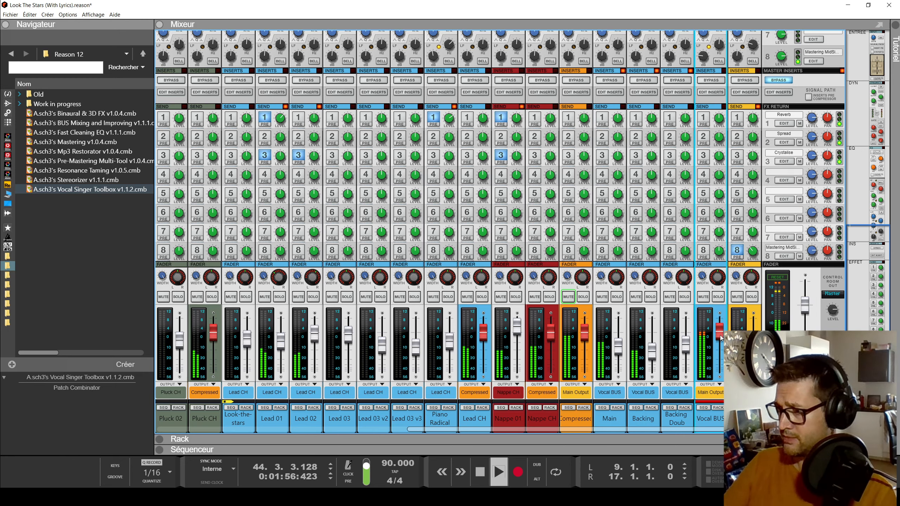
{"action": "left_click", "coordinate": [619, 350]}
{"action": "left_click_drag", "start_coordinate": [620, 352], "coordinate": [620, 349]}
Balance the vocal faders in the mixer, setting Main to -5.96 dB and Backing to -10.96 dB.
{"action": "left_click", "coordinate": [651, 354]}
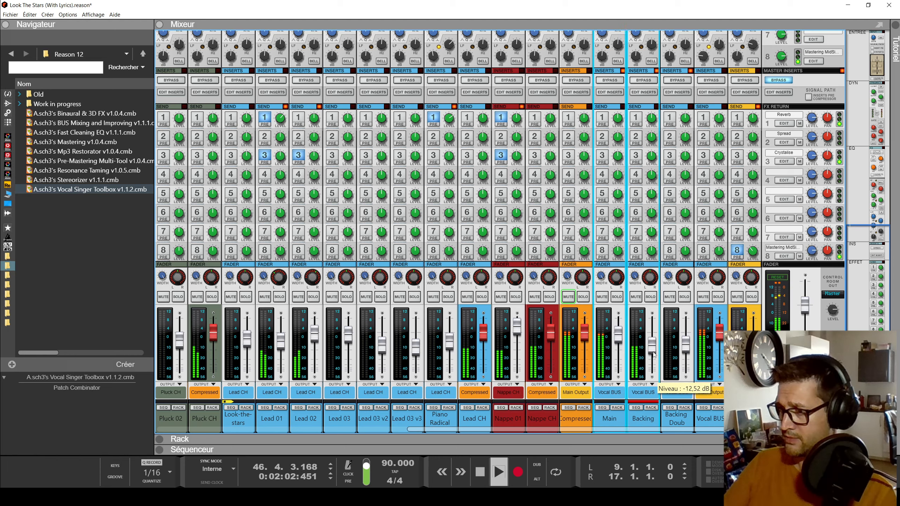
{"action": "left_click_drag", "start_coordinate": [650, 356], "coordinate": [650, 354]}
{"action": "left_click", "coordinate": [619, 346]}
{"action": "left_click", "coordinate": [654, 347]}
{"action": "left_click_drag", "start_coordinate": [656, 347], "coordinate": [655, 346]}
{"action": "left_click", "coordinate": [619, 345]}
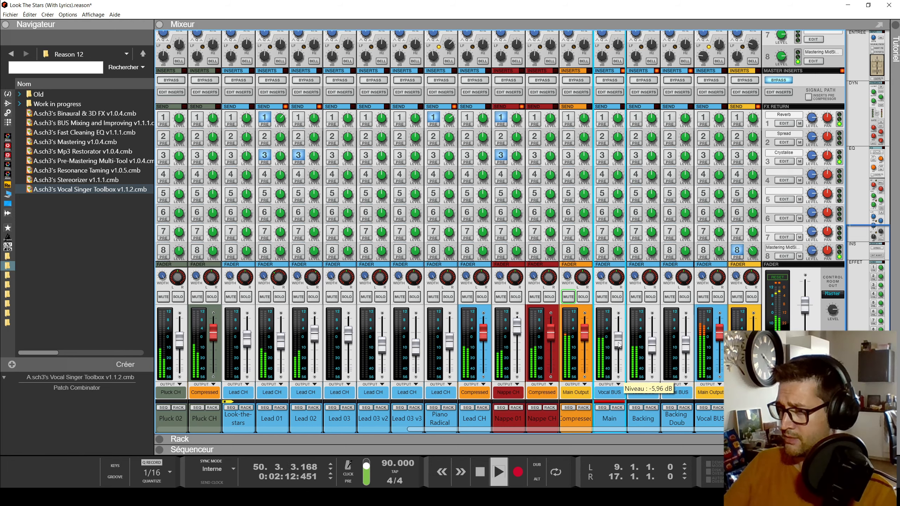
{"action": "left_click", "coordinate": [652, 349]}
{"action": "left_click_drag", "start_coordinate": [654, 351], "coordinate": [655, 347]}
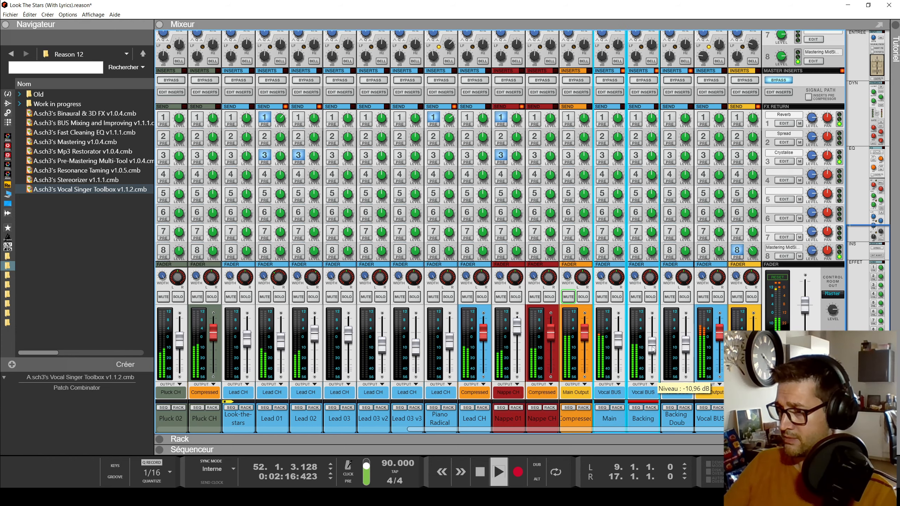
Set the Vocal BUS channel's compressor threshold to -10.24 dB during playback.
{"action": "left_click", "coordinate": [610, 418]}
{"action": "left_click", "coordinate": [642, 419]}
{"action": "left_click", "coordinate": [676, 418]}
{"action": "scroll", "coordinate": [683, 368], "scroll_direction": "up", "scroll_amount": 4}
{"action": "scroll", "coordinate": [684, 368], "scroll_direction": "up", "scroll_amount": 8}
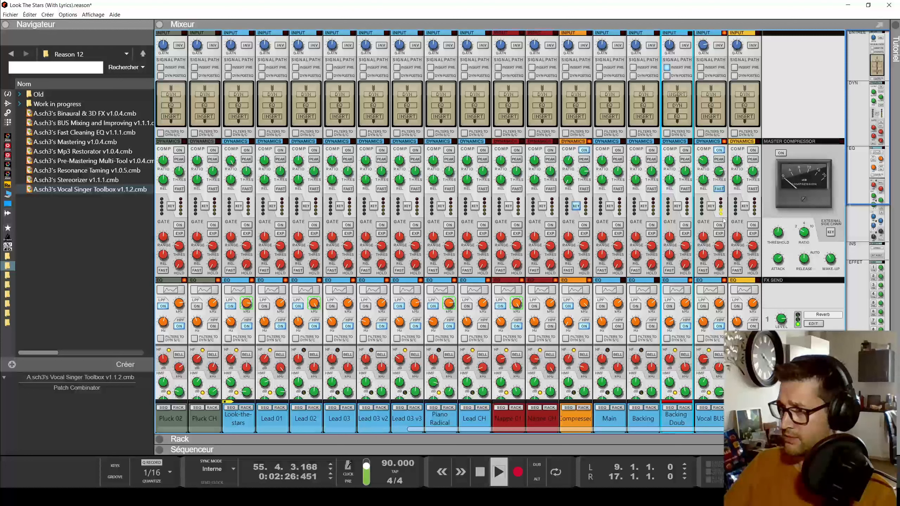
{"action": "left_click", "coordinate": [723, 173]}
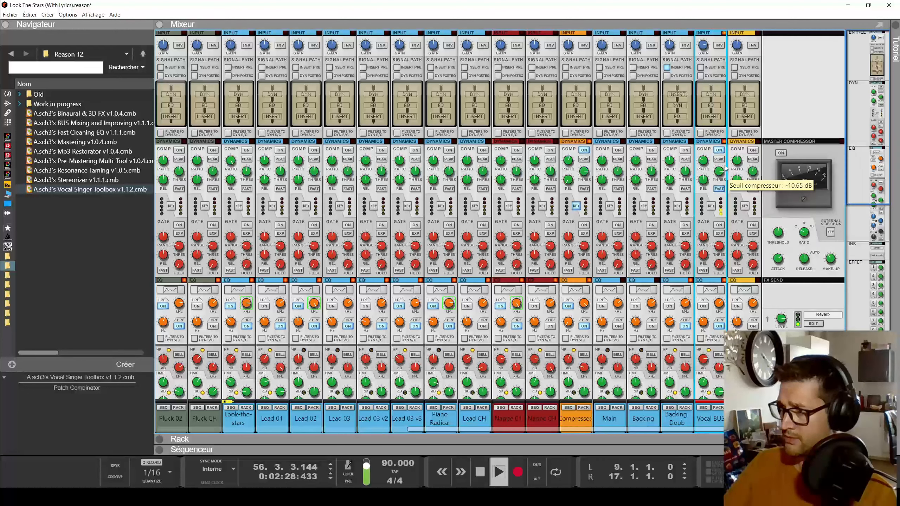
{"action": "scroll", "coordinate": [725, 168], "scroll_direction": "up", "scroll_amount": 2}
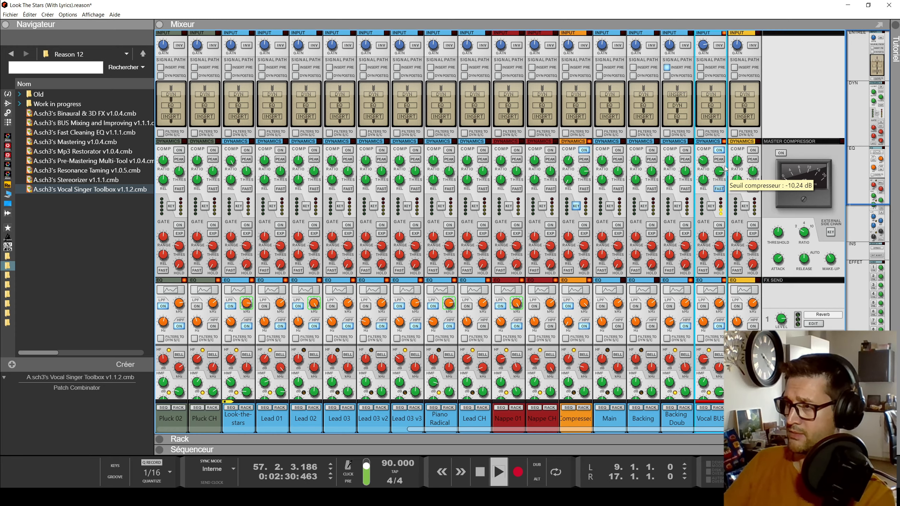
Check the second Groove 02 and Fill 01 area in the sequencer and raise the Backing Doub fader slightly during playback.
{"action": "key", "text": "F7"}
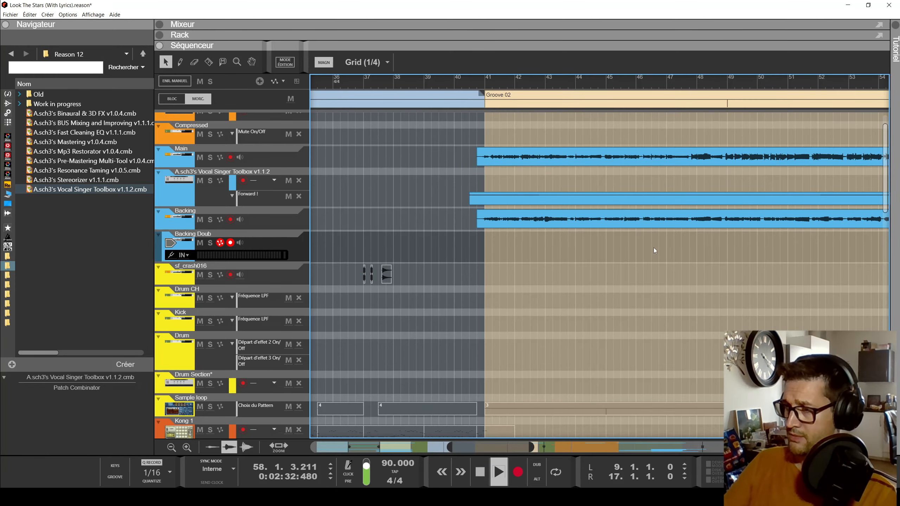
{"action": "scroll", "coordinate": [654, 251], "scroll_direction": "down", "scroll_amount": 5}
{"action": "scroll", "coordinate": [719, 253], "scroll_direction": "right", "scroll_amount": 1}
{"action": "key", "text": "F5"}
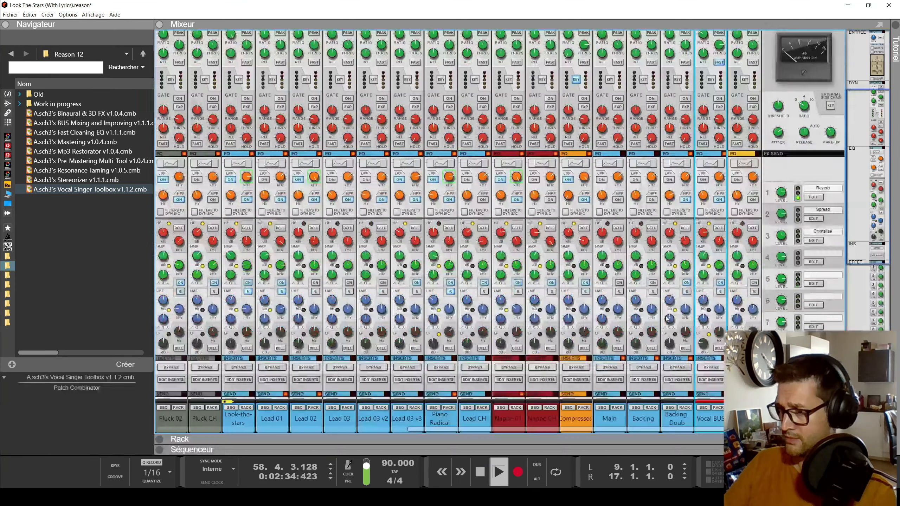
{"action": "left_click_drag", "start_coordinate": [689, 351], "coordinate": [688, 348]}
Automate the Backing Vocal switch of Backing Doub's Vocal Singer Toolbox, drawing a clip from bar 56 to about bar 62.
{"action": "key", "text": "F7"}
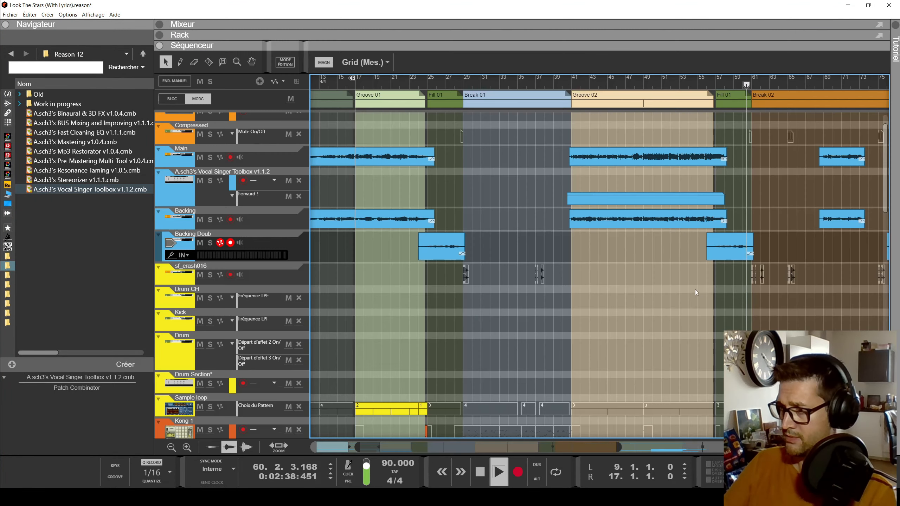
{"action": "key", "text": "space"}
{"action": "left_click", "coordinate": [708, 86]}
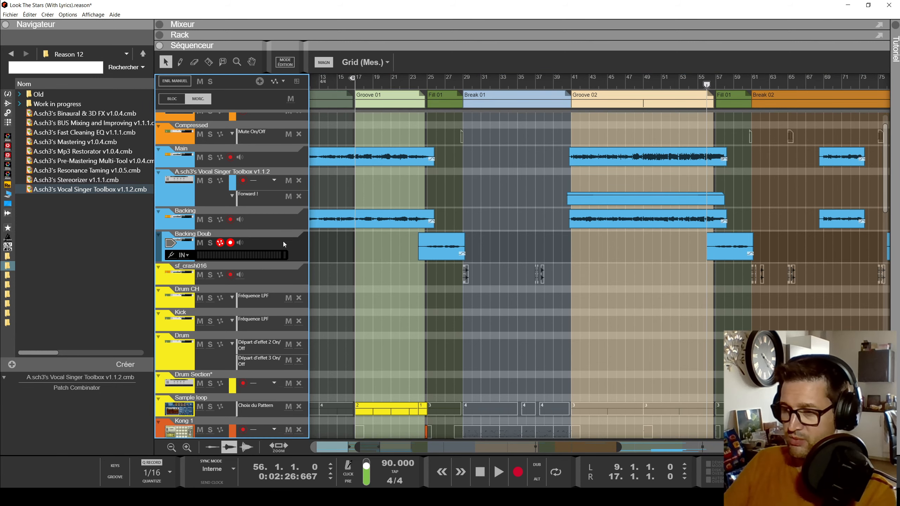
{"action": "key", "text": "F6"}
{"action": "right_click", "coordinate": [372, 129]}
{"action": "left_click", "coordinate": [393, 133]}
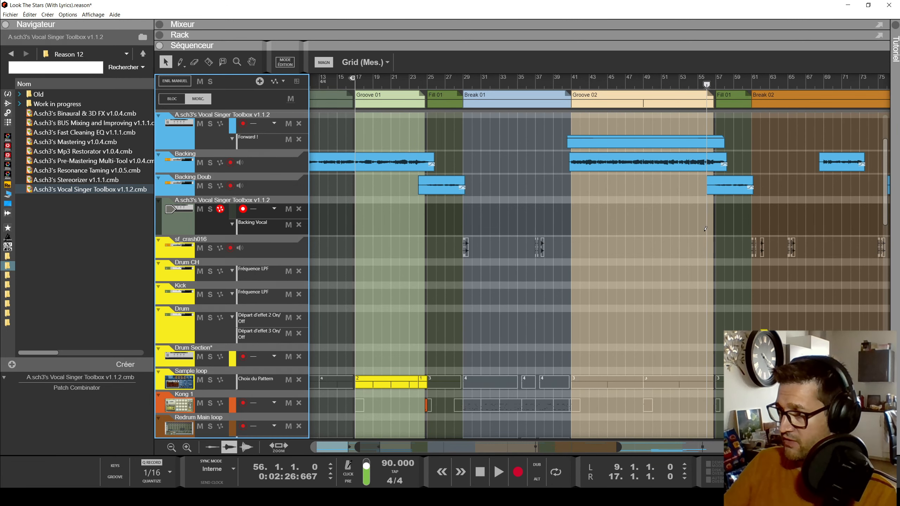
{"action": "left_click_drag", "start_coordinate": [705, 228], "coordinate": [760, 228]}
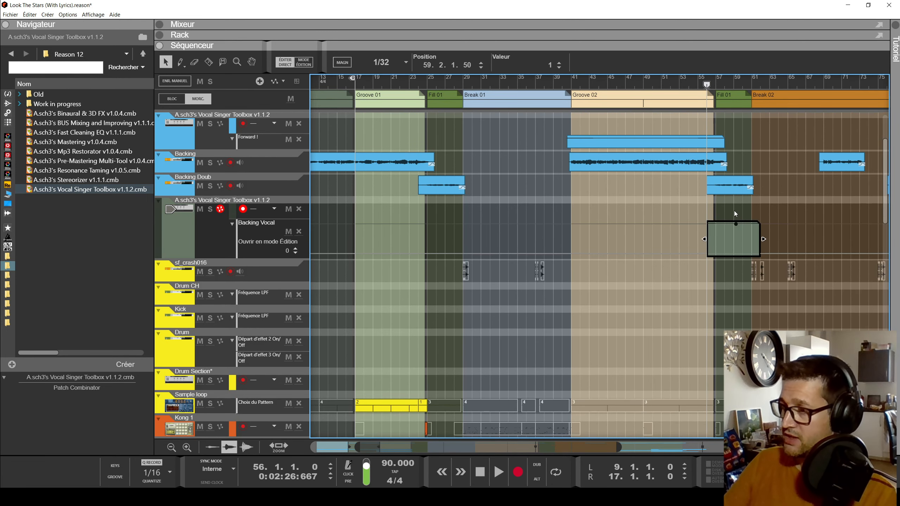
Select the first Backing Doub clip and play the song from bar 25.
{"action": "left_click", "coordinate": [444, 187]}
{"action": "left_click", "coordinate": [431, 85]}
{"action": "key", "text": "space"}
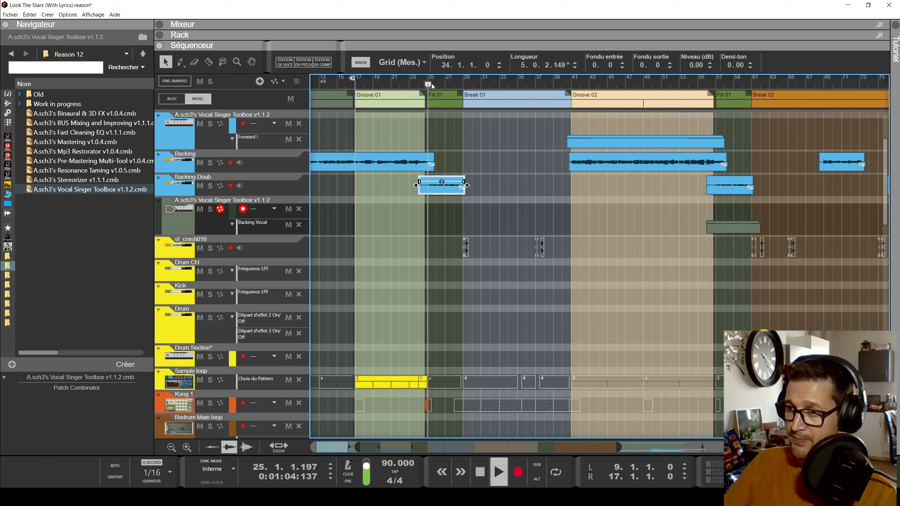
Play the second Backing Doub clip from bar 57 to hear the automated section alongside the other vocals.
{"action": "key", "text": "space"}
{"action": "left_click", "coordinate": [716, 85]}
{"action": "key", "text": "space"}
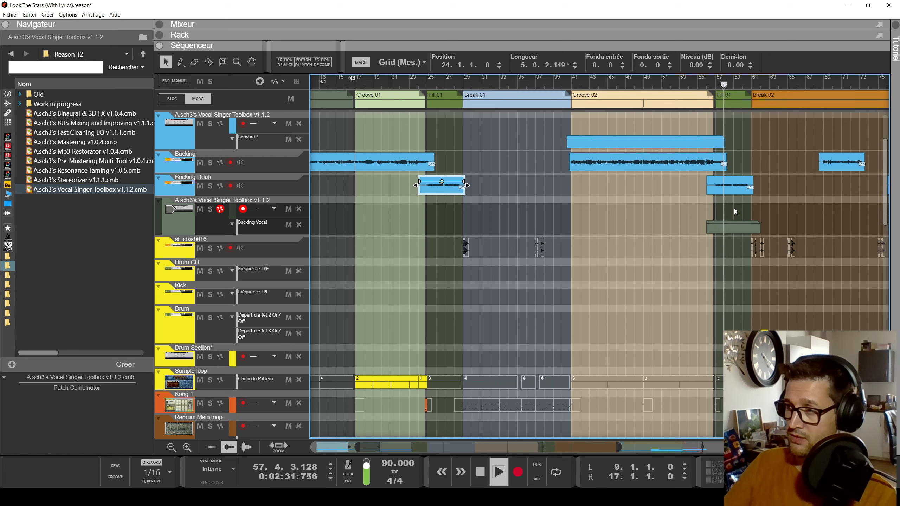
{"action": "scroll", "coordinate": [759, 208], "scroll_direction": "up", "scroll_amount": 3}
{"action": "scroll", "coordinate": [758, 208], "scroll_direction": "down", "scroll_amount": 3}
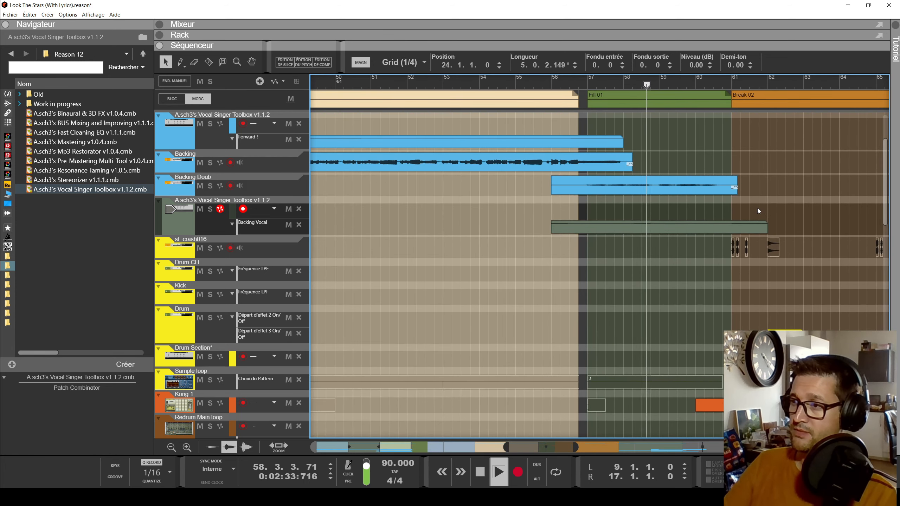
{"action": "scroll", "coordinate": [755, 208], "scroll_direction": "down", "scroll_amount": 2}
{"action": "scroll", "coordinate": [744, 213], "scroll_direction": "right", "scroll_amount": 3}
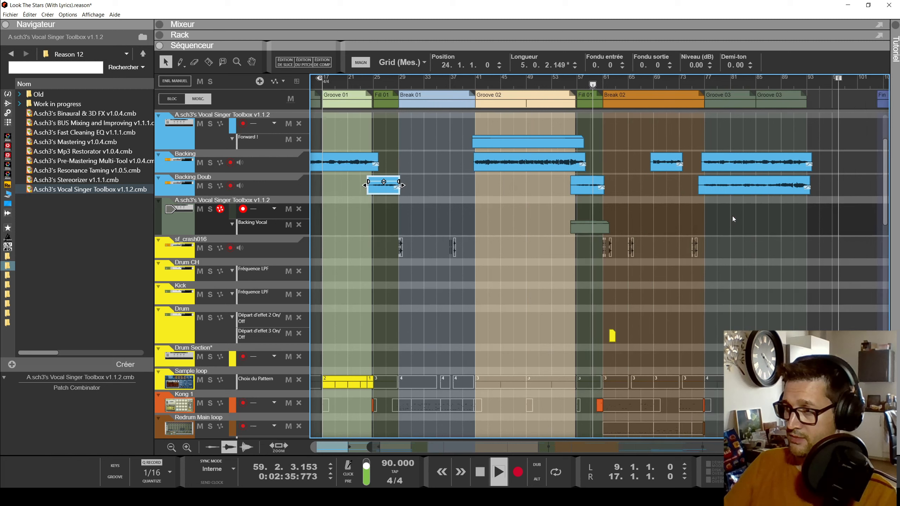
{"action": "scroll", "coordinate": [549, 248], "scroll_direction": "up", "scroll_amount": 3}
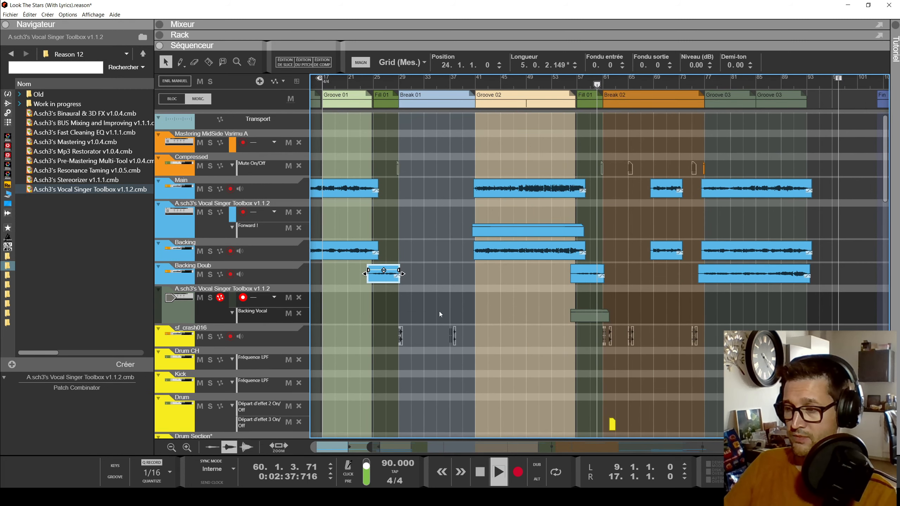
Stop playback and inspect Backing Doub's Vocal Singer Toolbox in the rack, returning to the sequencer.
{"action": "key", "text": "space"}
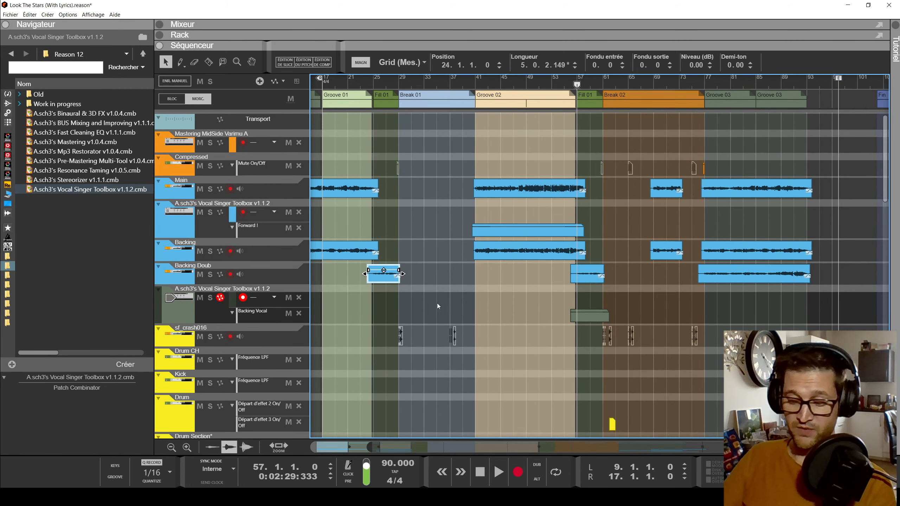
{"action": "key", "text": "F6"}
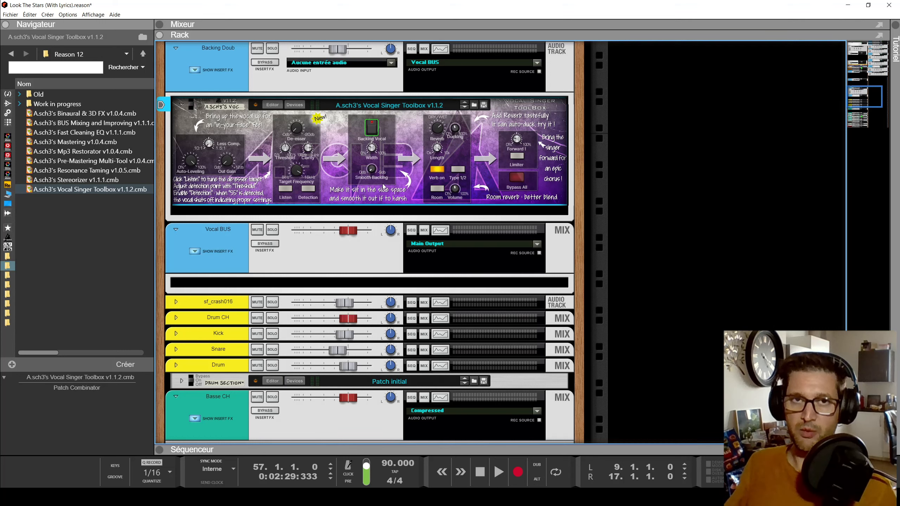
{"action": "key", "text": "F7"}
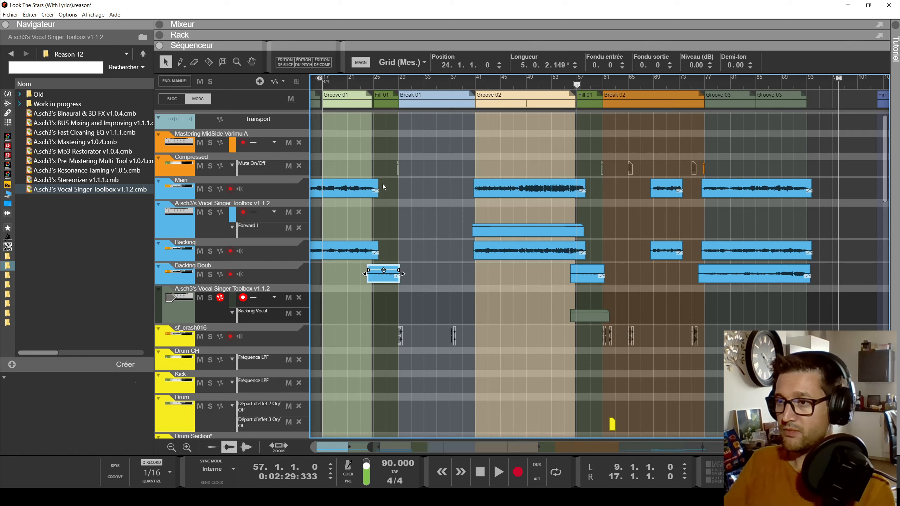